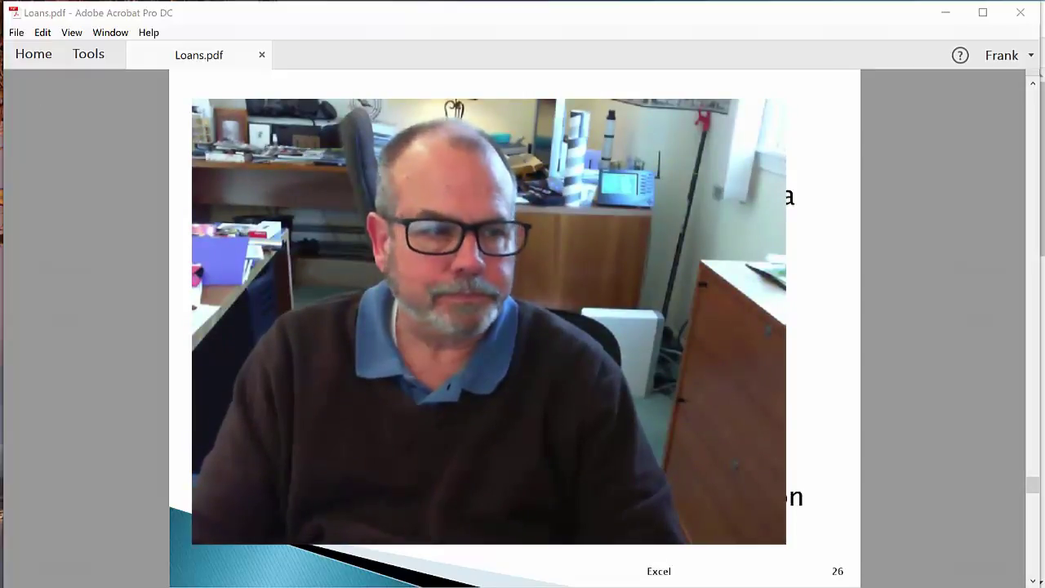
Switch from Loans.pdf in Acrobat to the Third Federal mortgage rates page in Chrome.
key("alt+Tab")
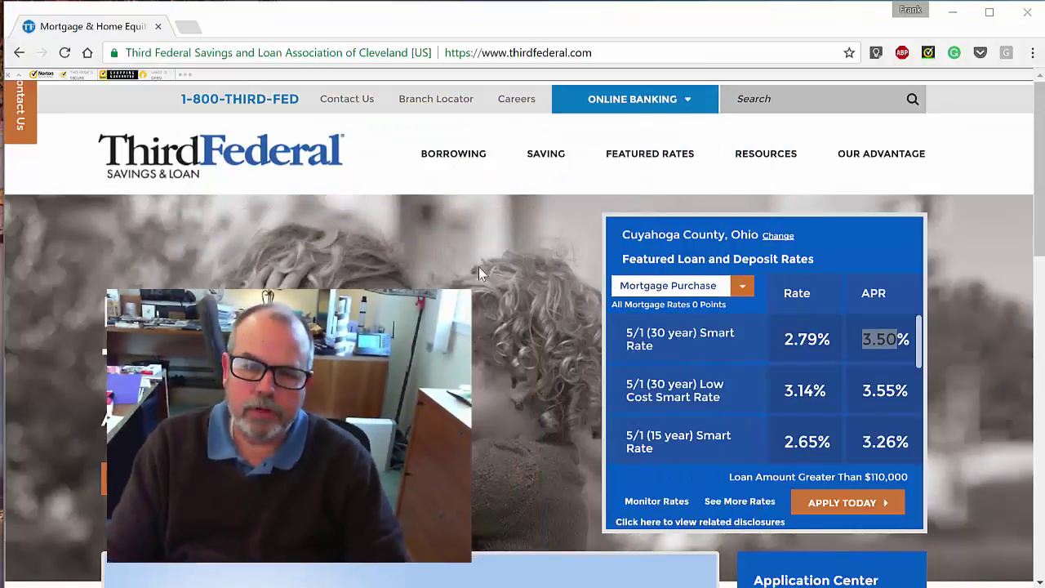
Highlight the 5/1 (30 year) Smart Rate loan with its 2.79% rate and 3.50% APR.
left_click(473, 189)
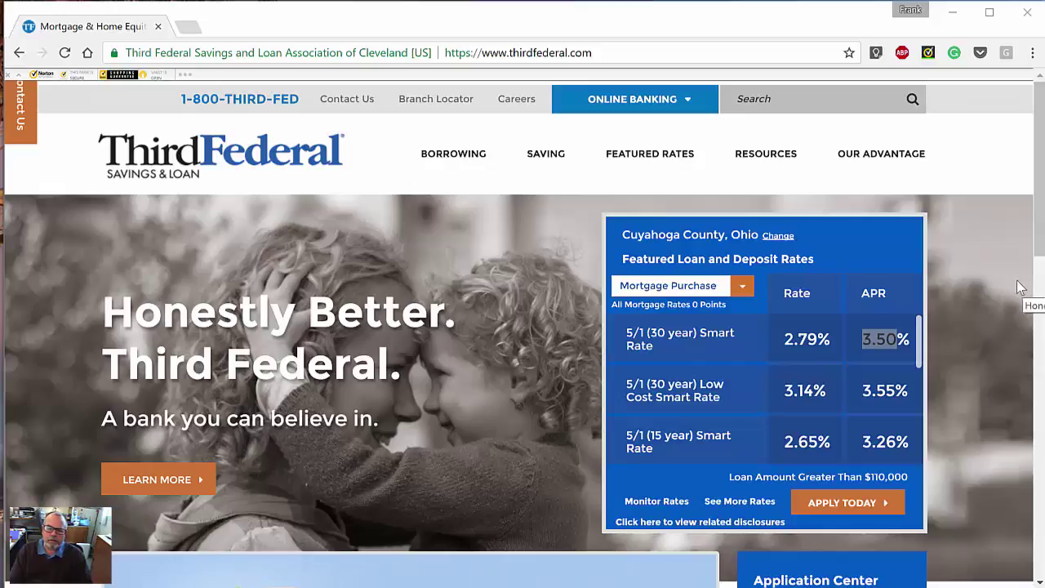
left_click(671, 331)
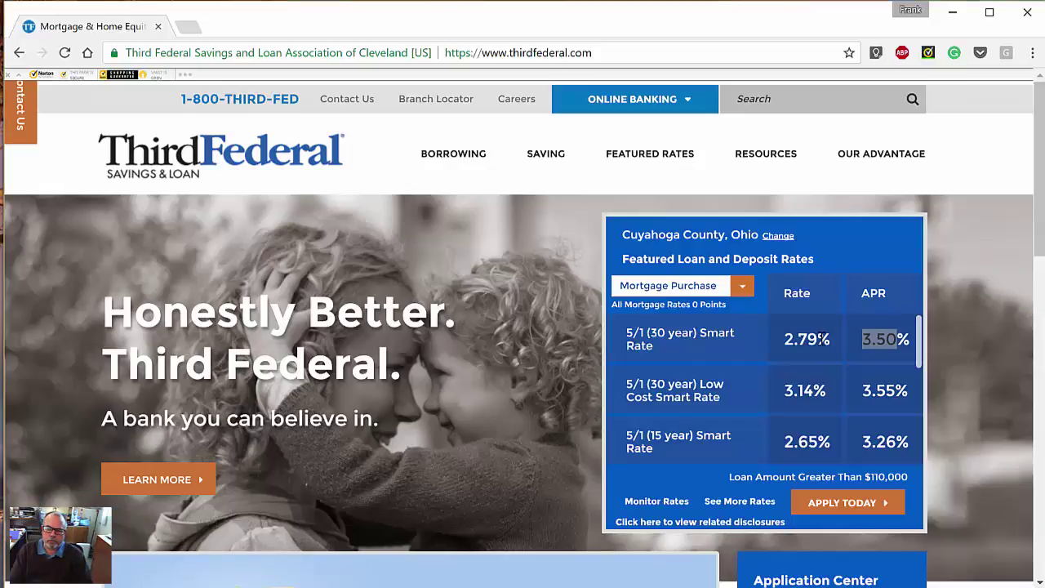
left_click_drag(626, 333, 650, 344)
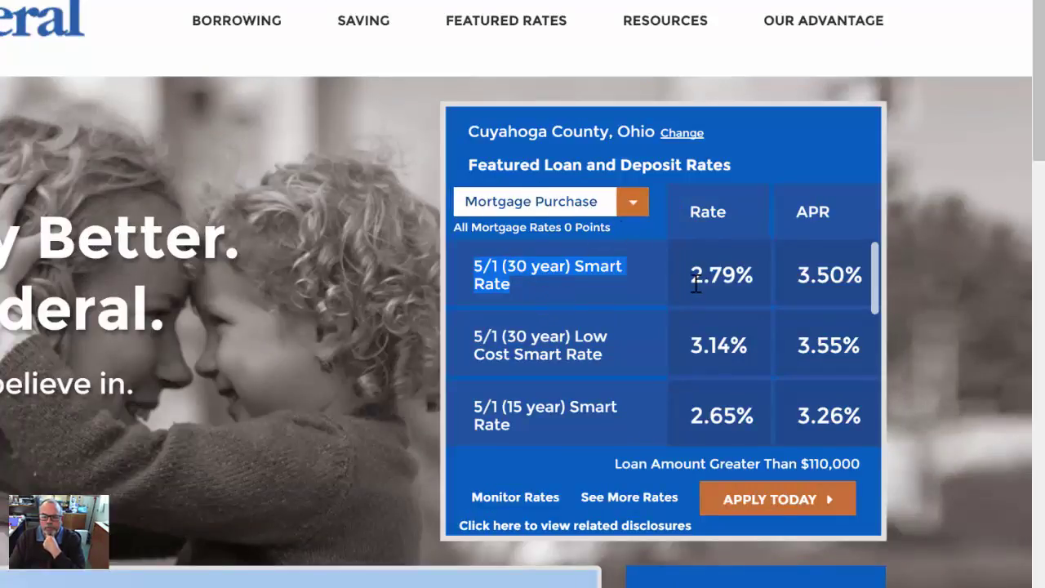
left_click_drag(689, 274, 757, 279)
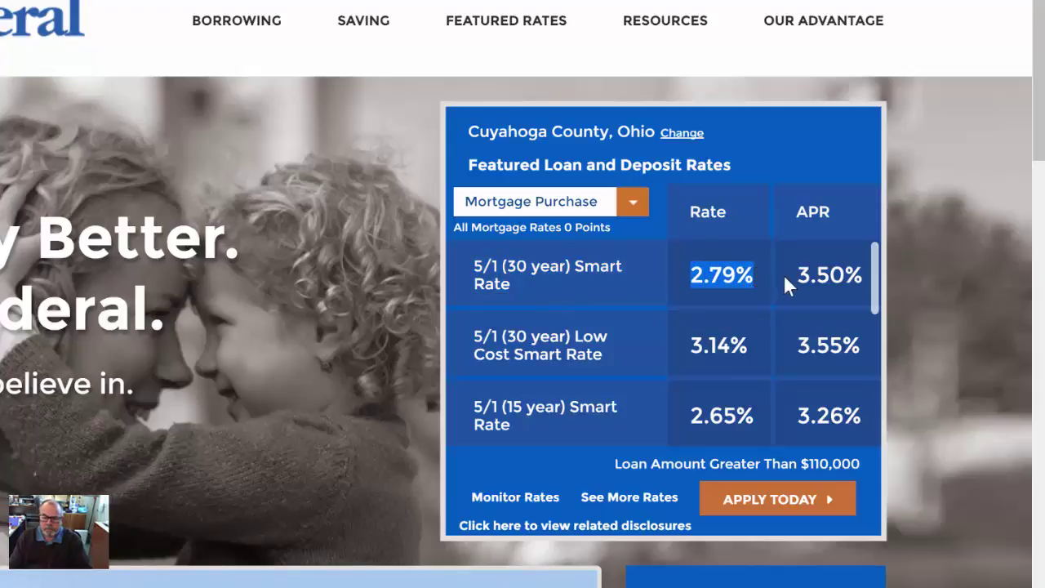
mouse_move(796, 275)
left_mouse_down()
mouse_move(800, 282)
mouse_move(805, 264)
left_mouse_up()
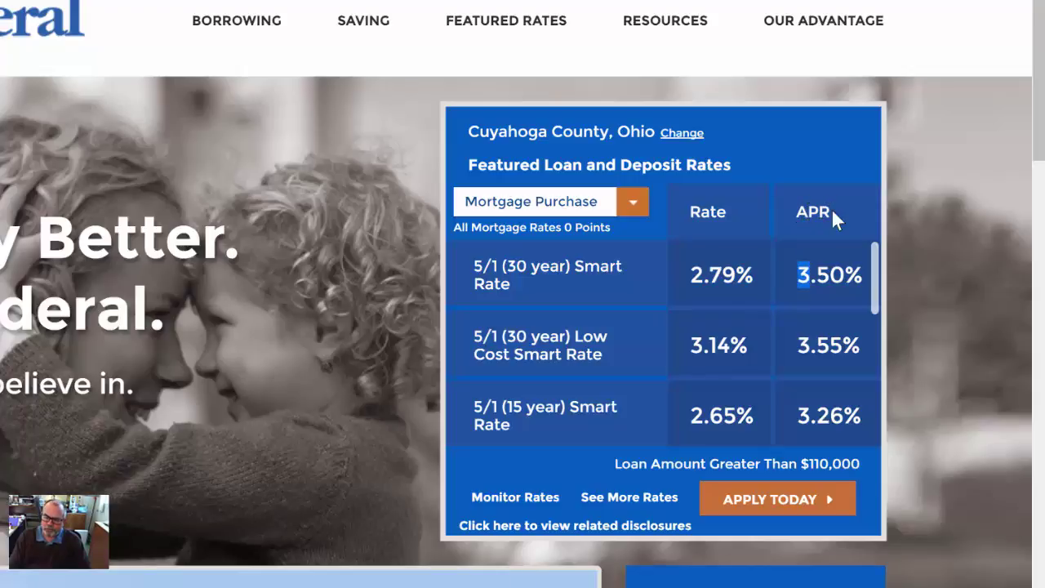
left_click_drag(799, 276, 849, 275)
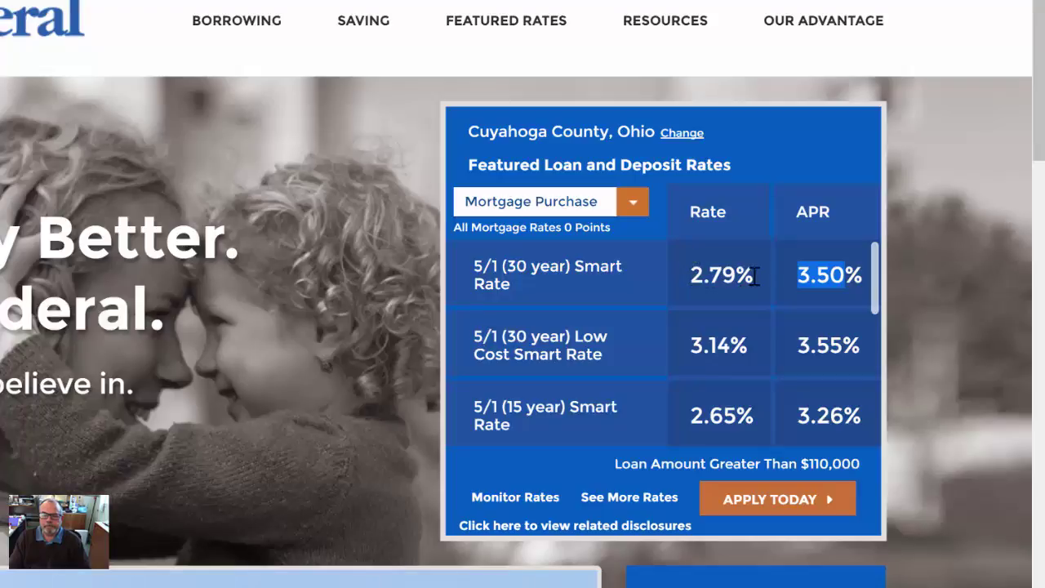
left_click(723, 276)
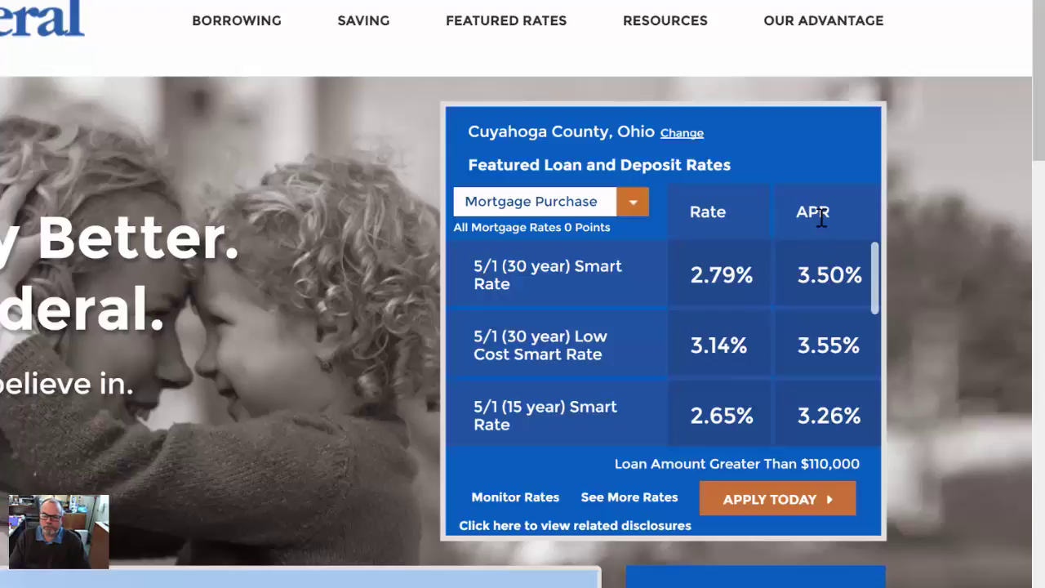
Highlight the Rate and APR column headings, then return to the Acrobat APR slide.
left_click_drag(694, 212, 733, 211)
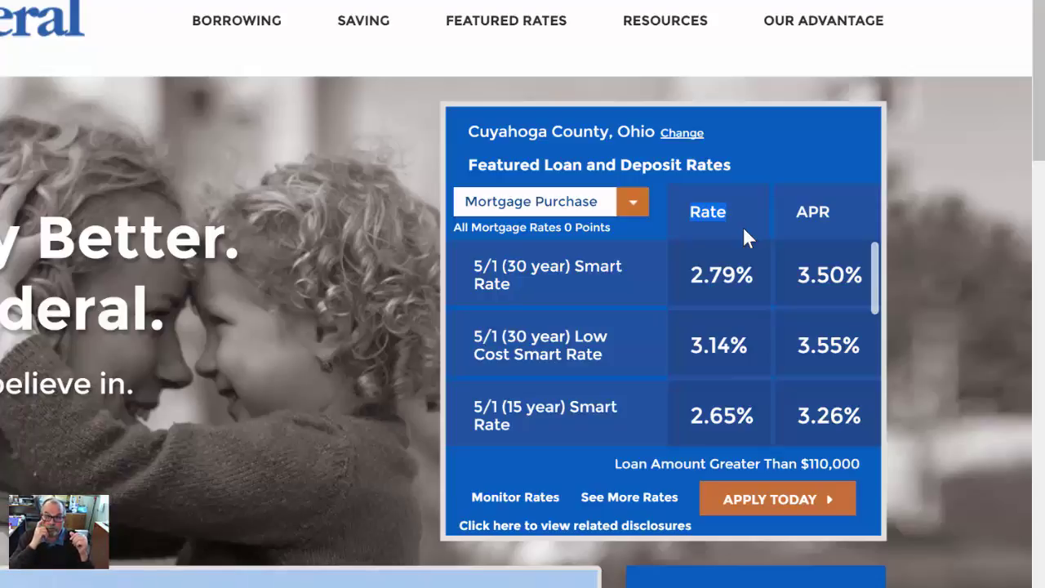
left_click_drag(795, 211, 835, 209)
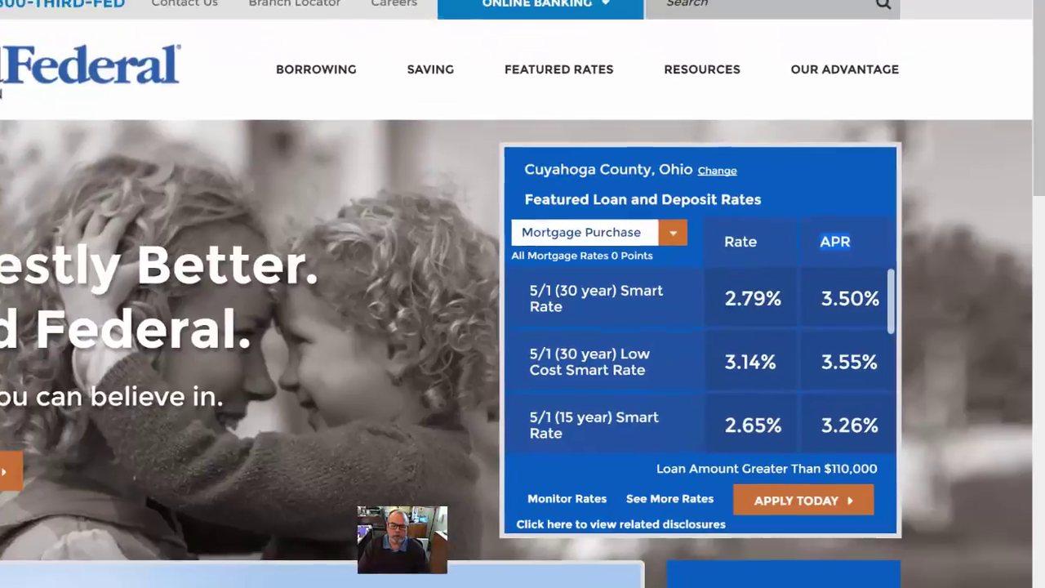
key("alt+Tab")
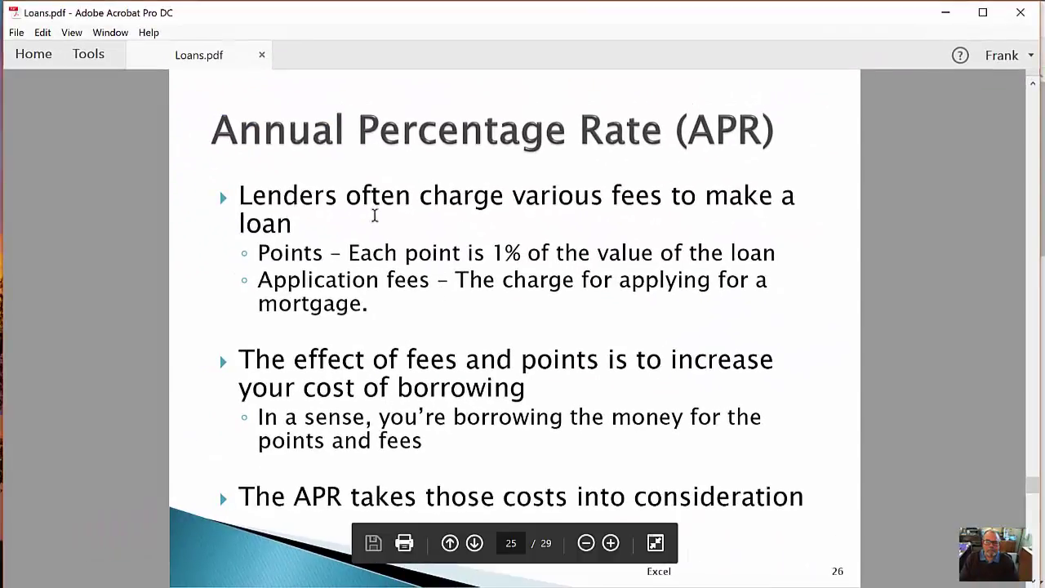
left_click_drag(325, 196, 355, 219)
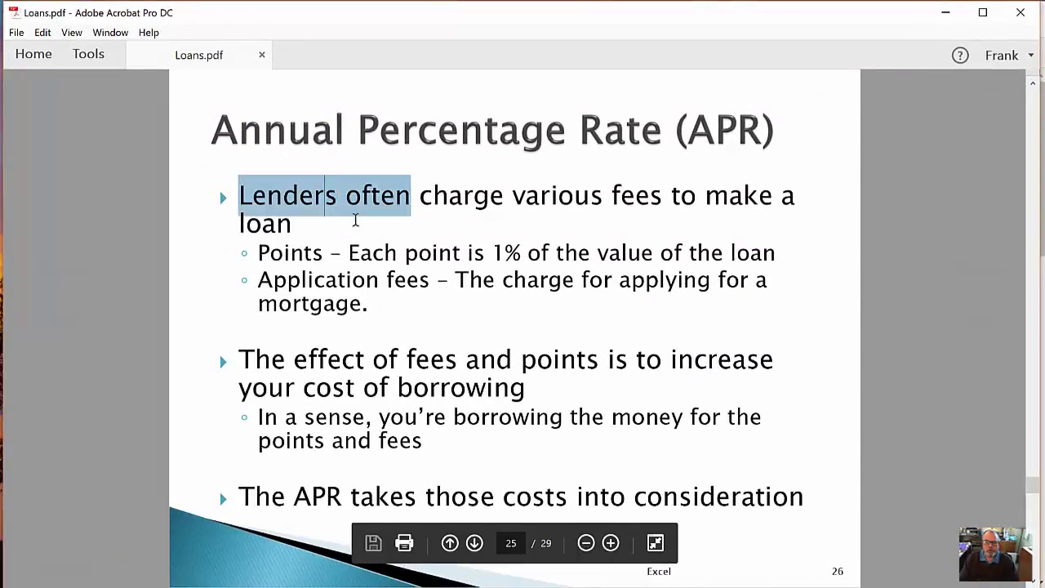
left_click(312, 232)
left_click_drag(260, 253, 744, 228)
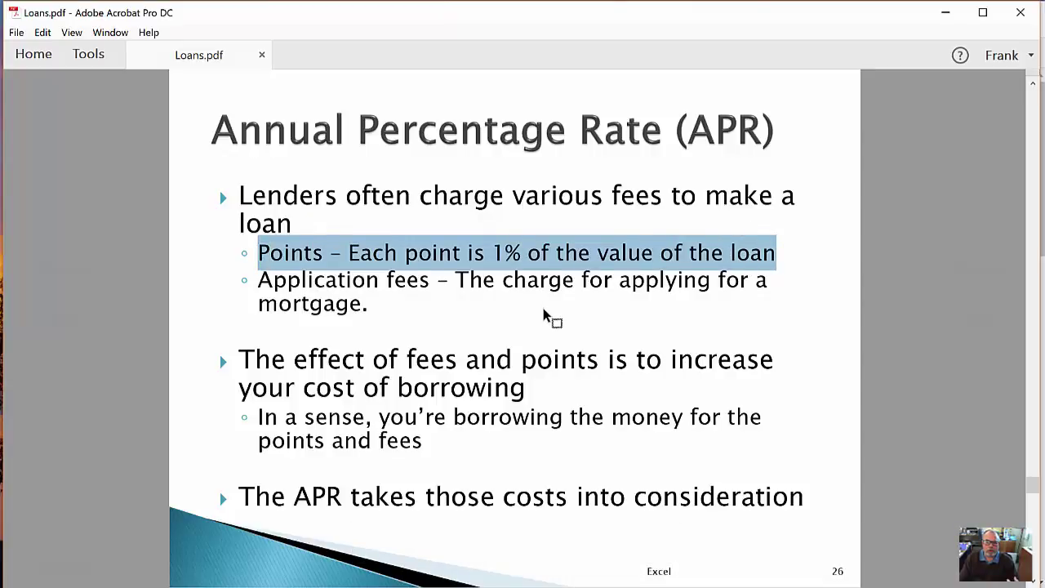
left_click(513, 289)
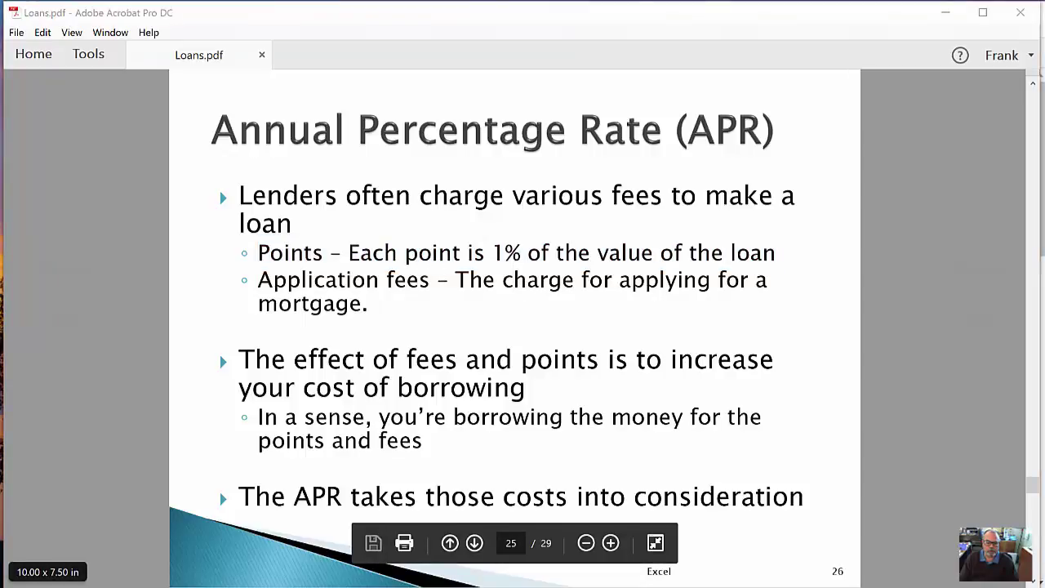
key("alt+Tab")
mouse_move(453, 155)
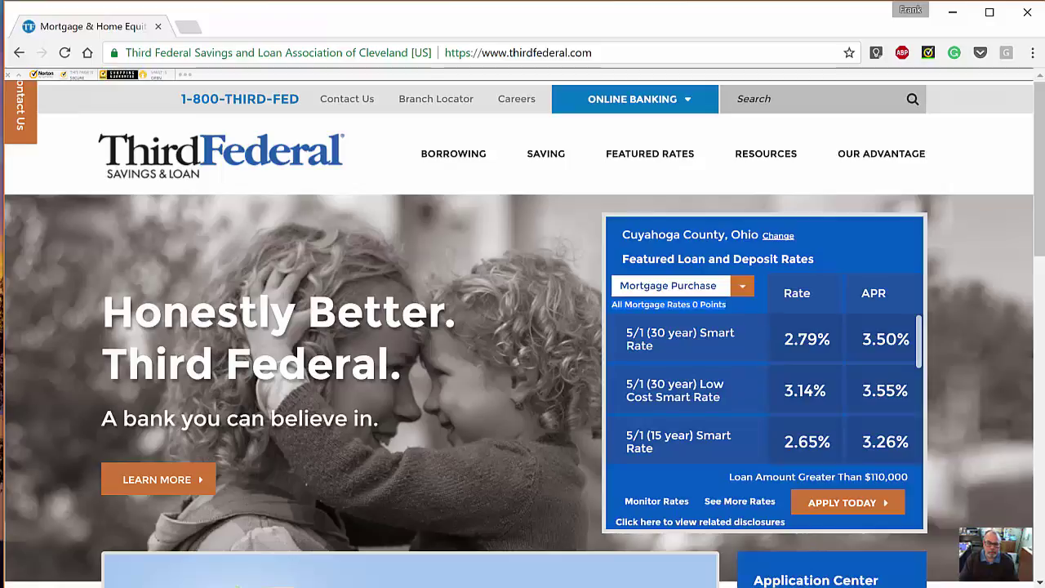
key("alt+Tab")
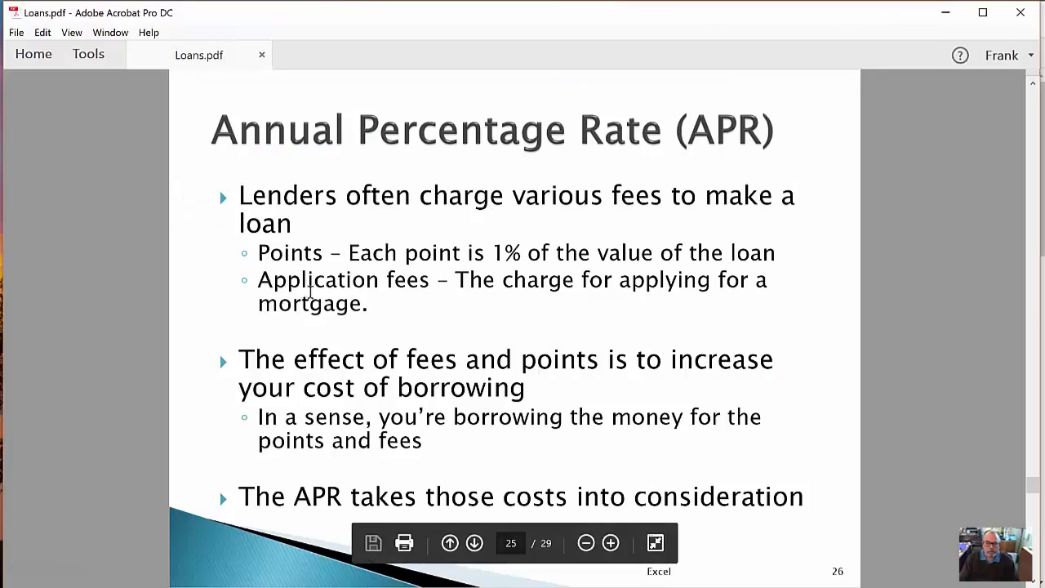
Highlight the Application fees bullet and the bullet on fees raising borrowing cost.
left_click_drag(259, 278, 365, 307)
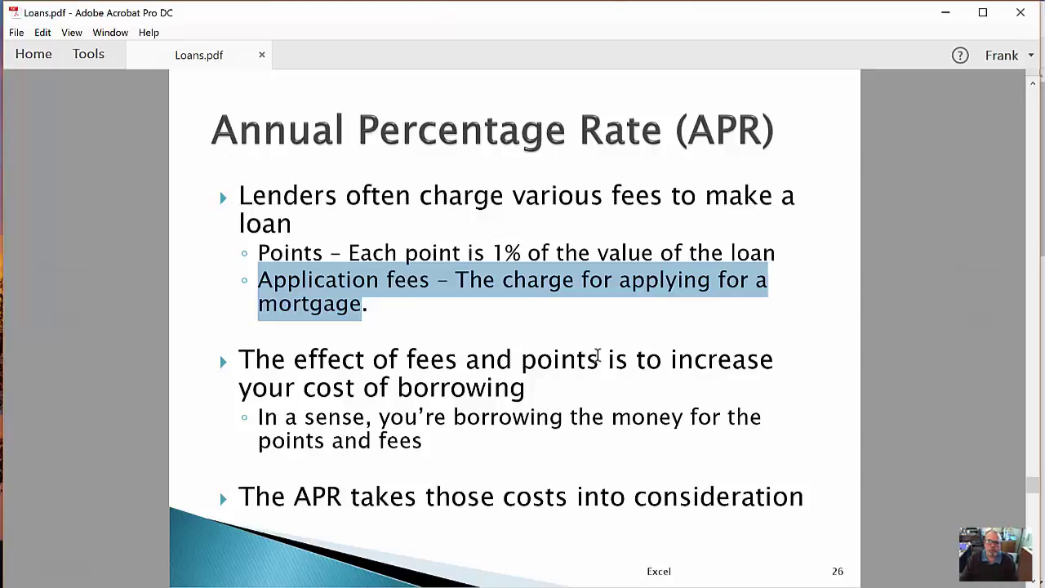
left_click_drag(244, 353, 529, 392)
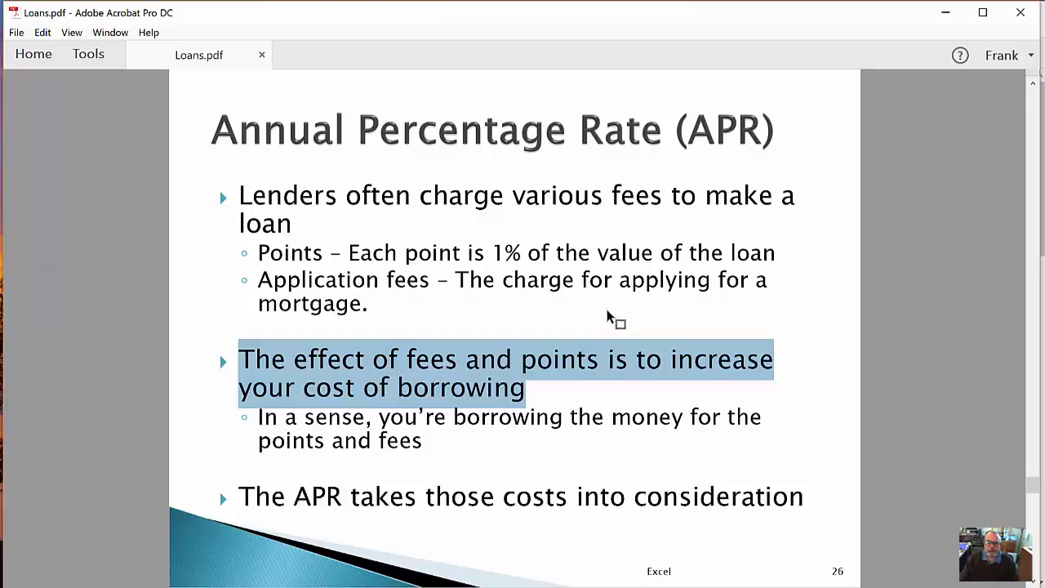
mouse_move(457, 519)
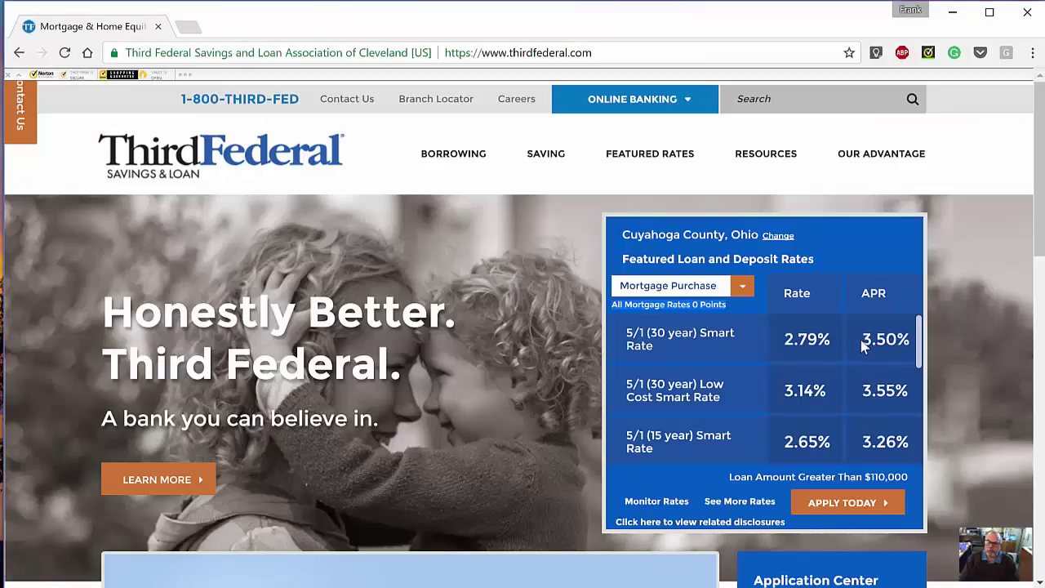
Highlight the 3.50% APR figure, then clear the leftover highlight on the APR slide.
left_click_drag(863, 344, 908, 345)
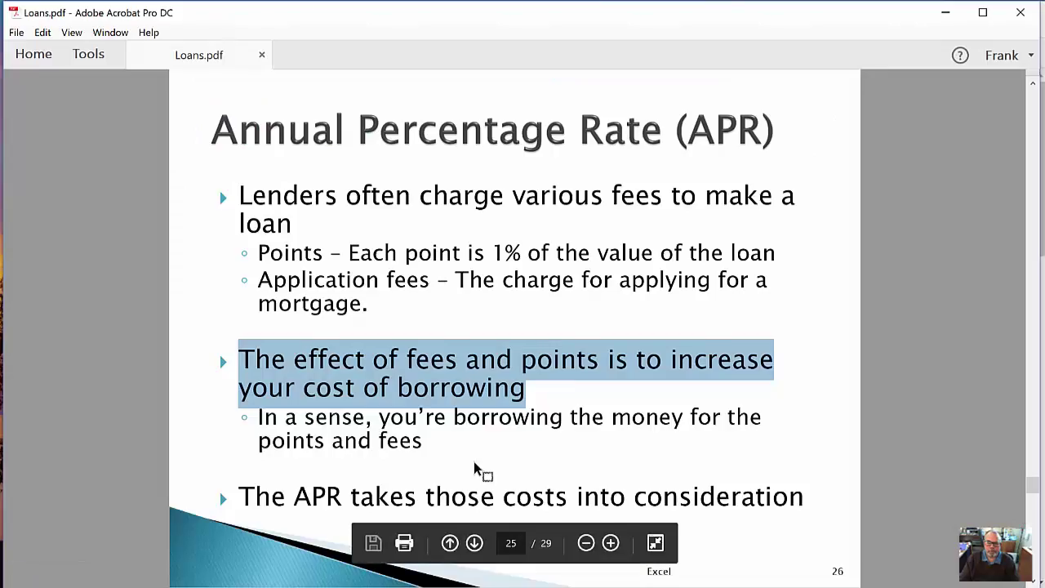
left_click(541, 448)
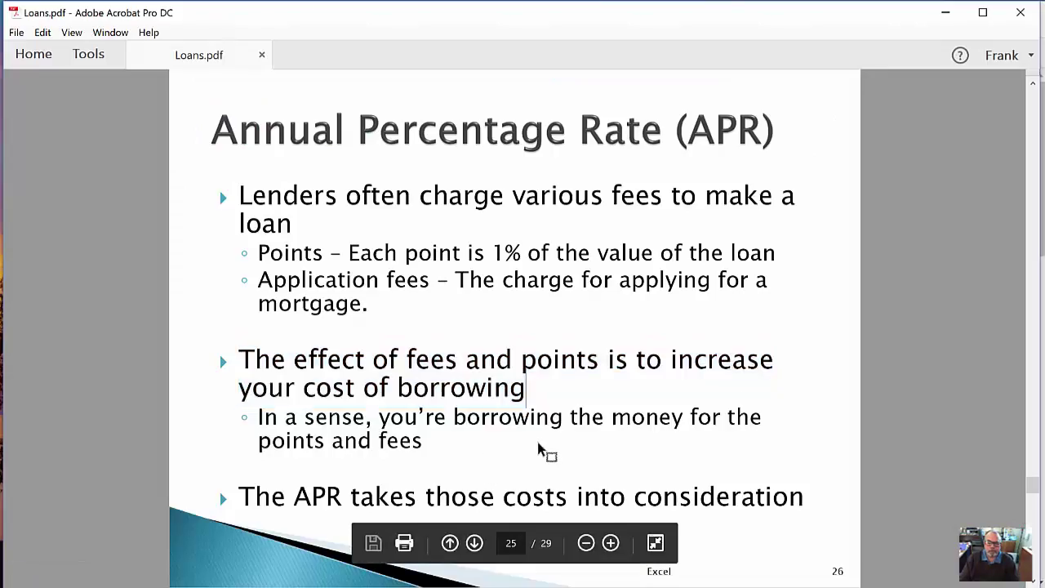
Highlight the APR cost, points and Application fees text, then switch to Excel's APR sheet.
left_click_drag(324, 494, 745, 504)
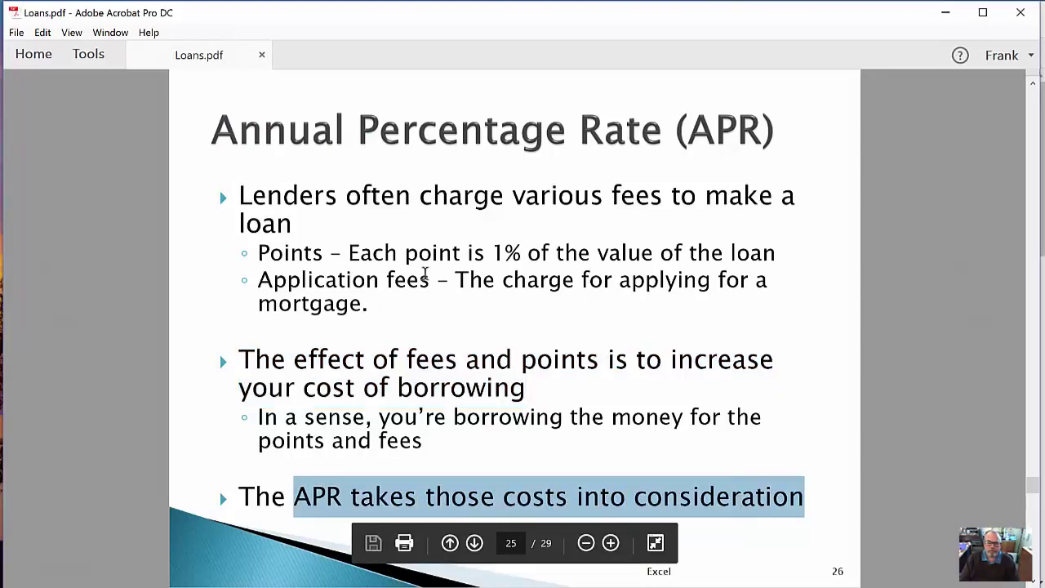
left_click_drag(249, 254, 359, 254)
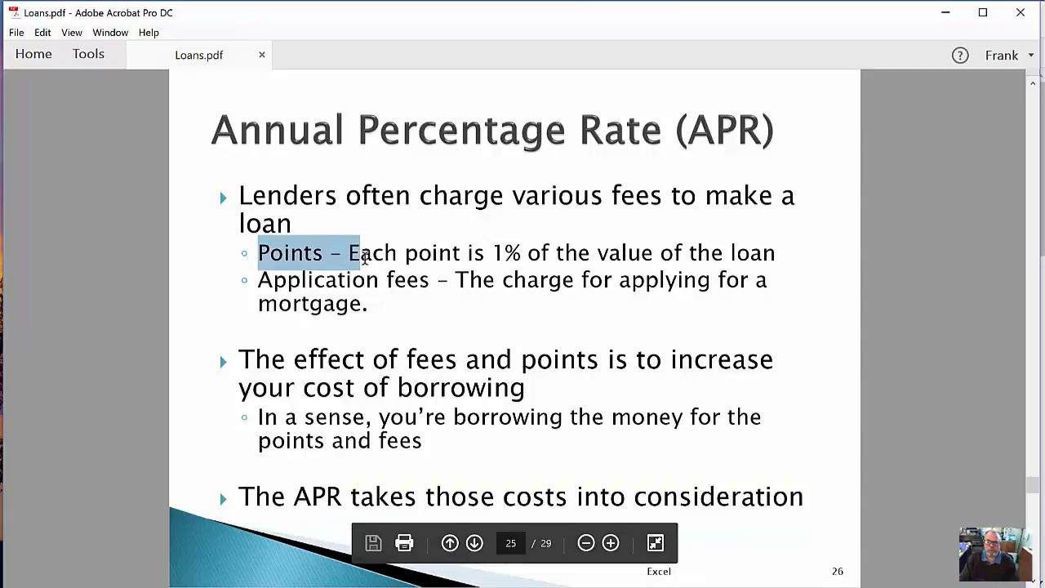
left_click_drag(430, 283, 302, 276)
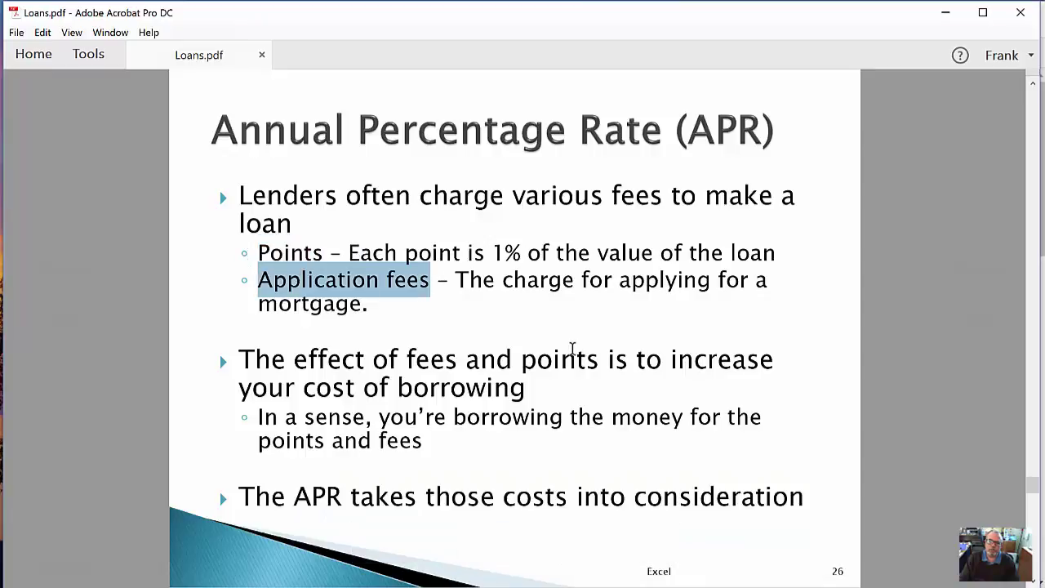
mouse_move(445, 482)
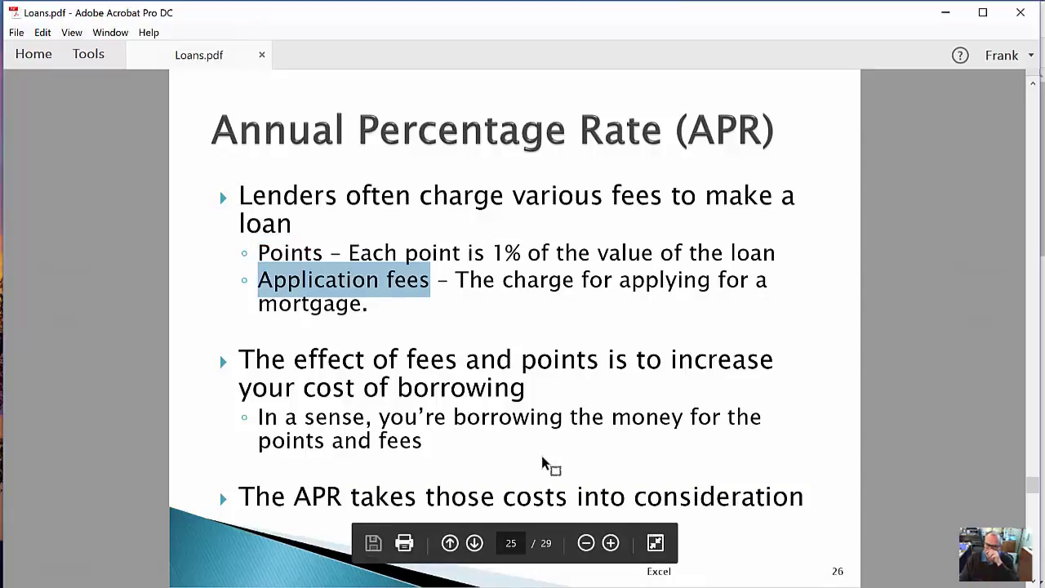
key("alt+Tab")
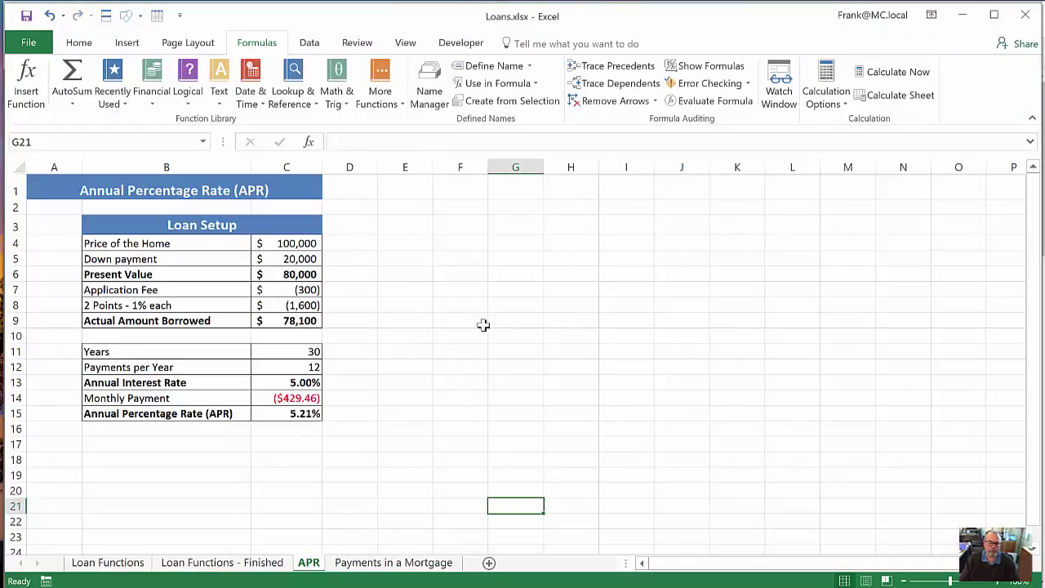
left_click(288, 258)
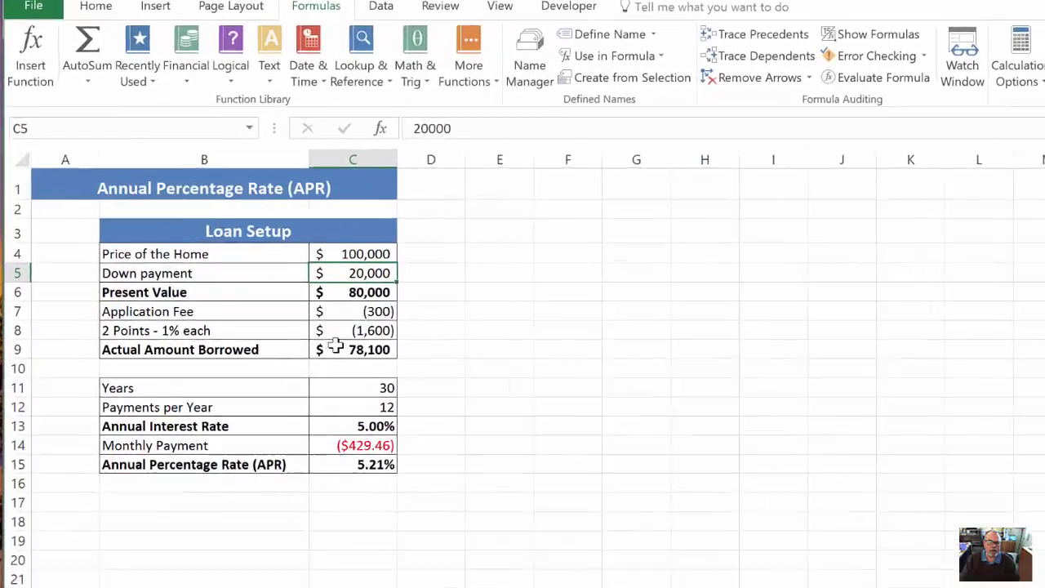
left_click(338, 331)
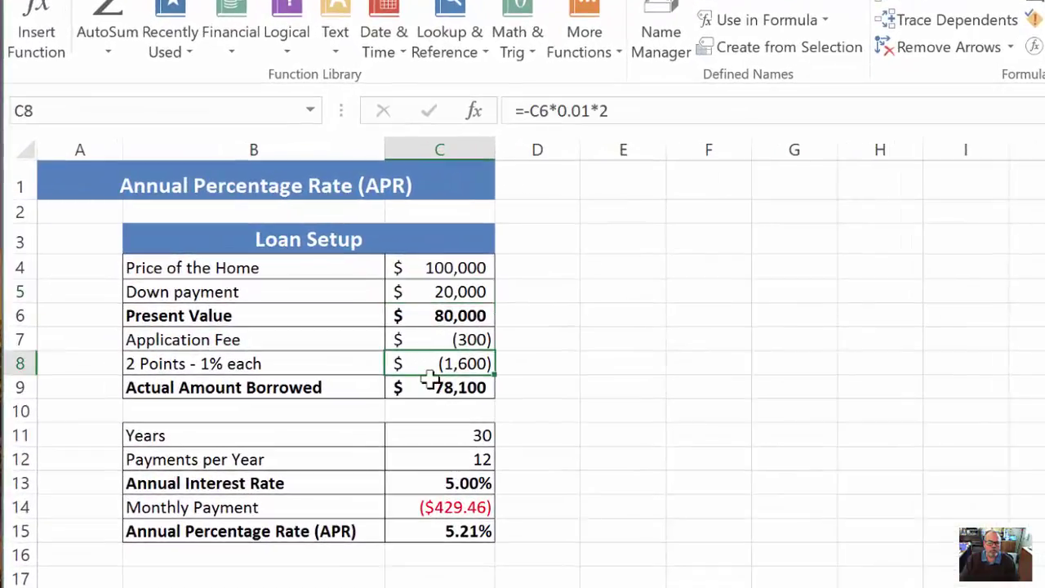
left_click(345, 344)
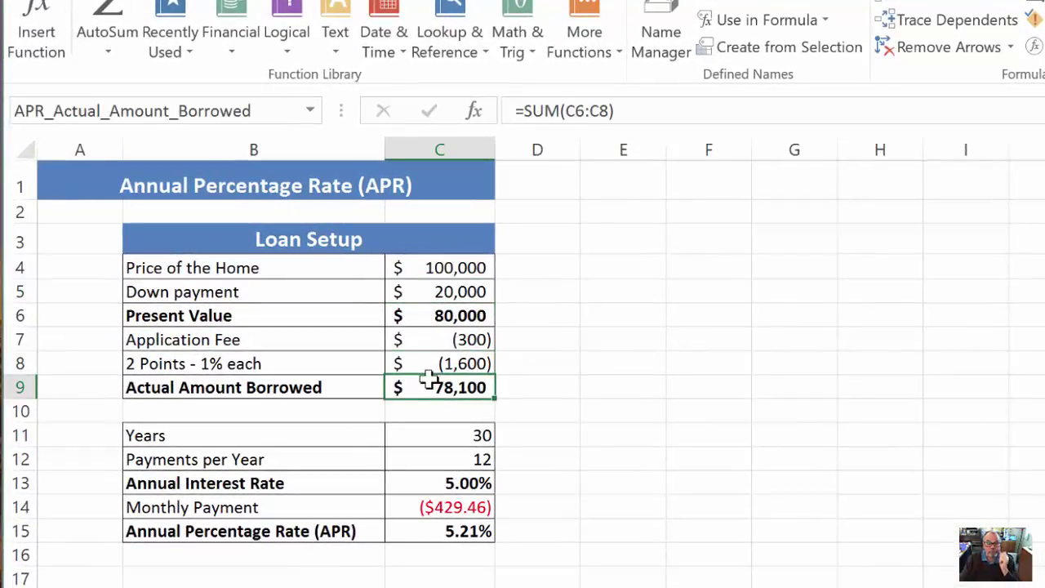
left_click(448, 315)
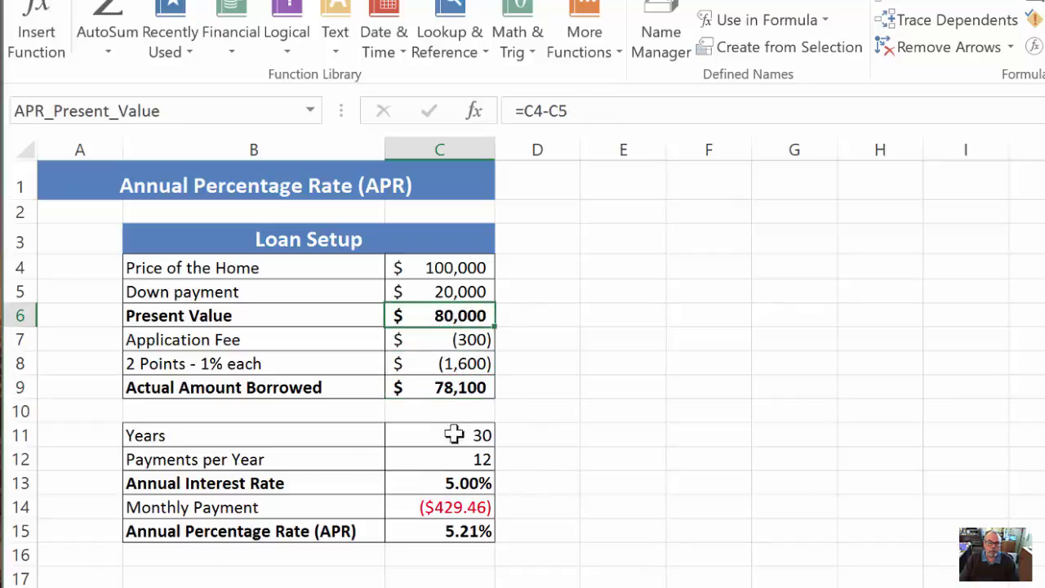
left_click(55, 114)
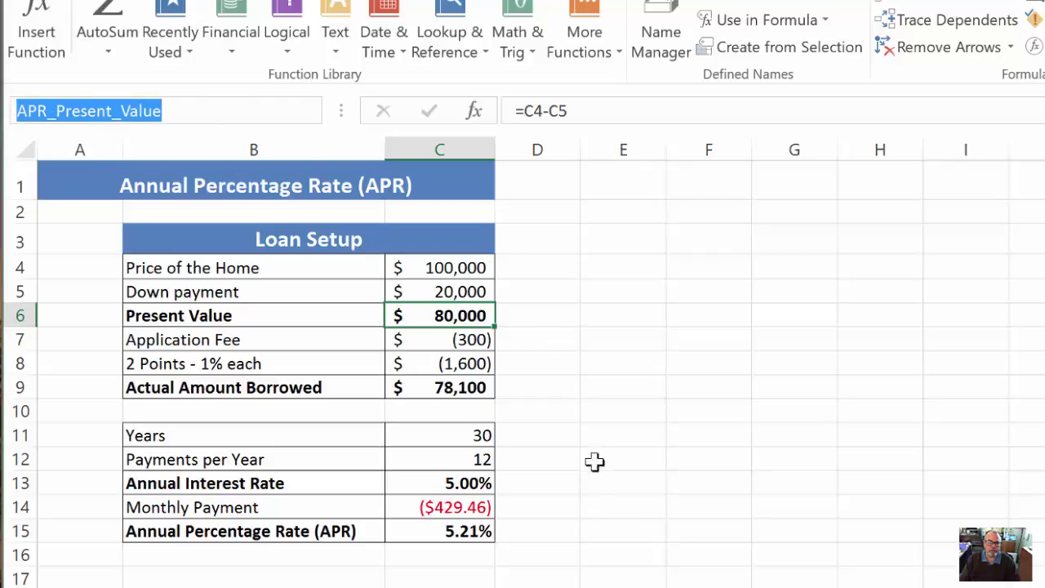
left_click(462, 434)
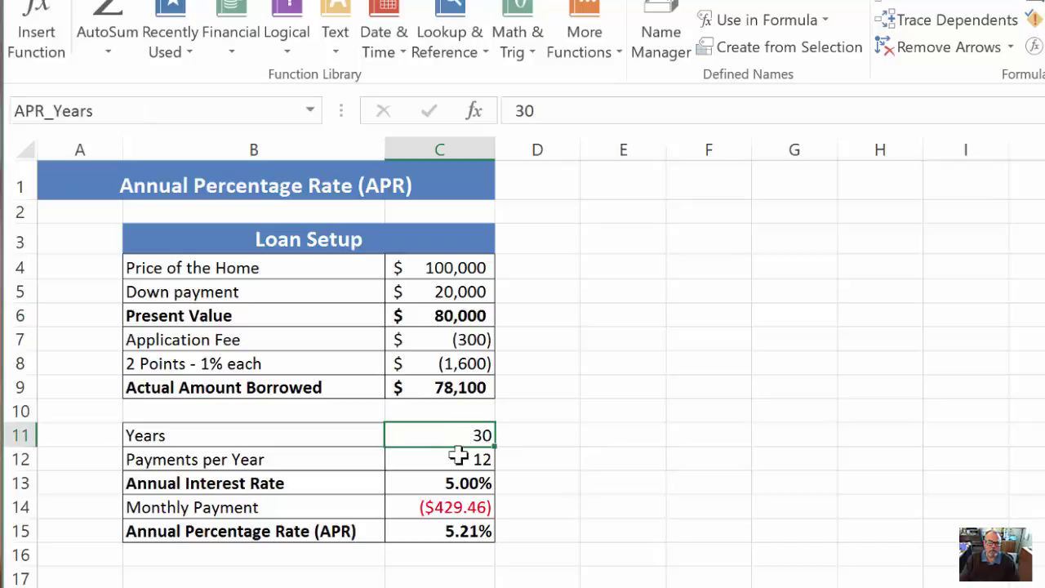
left_click(458, 458)
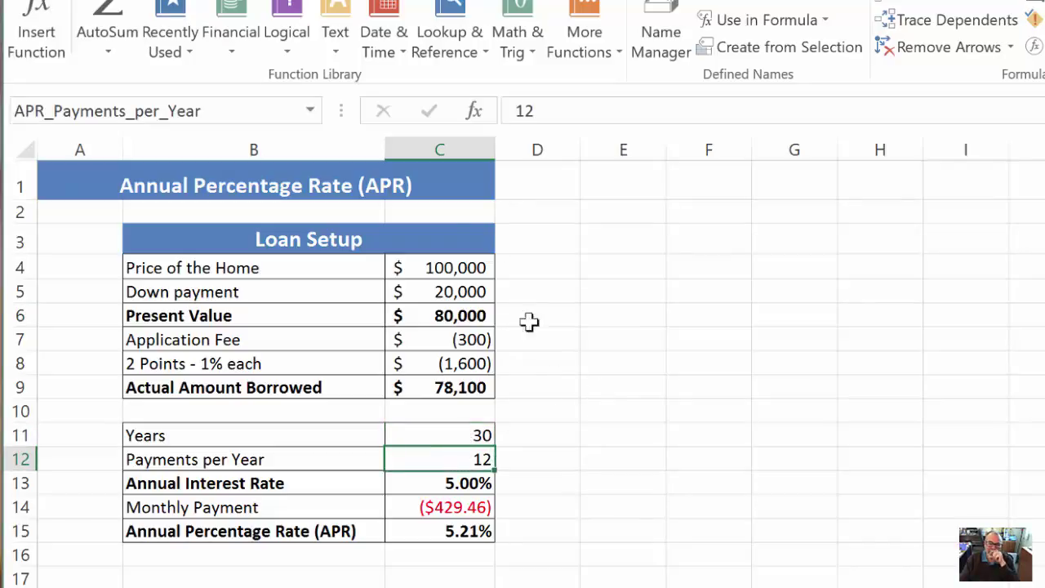
left_click(449, 263)
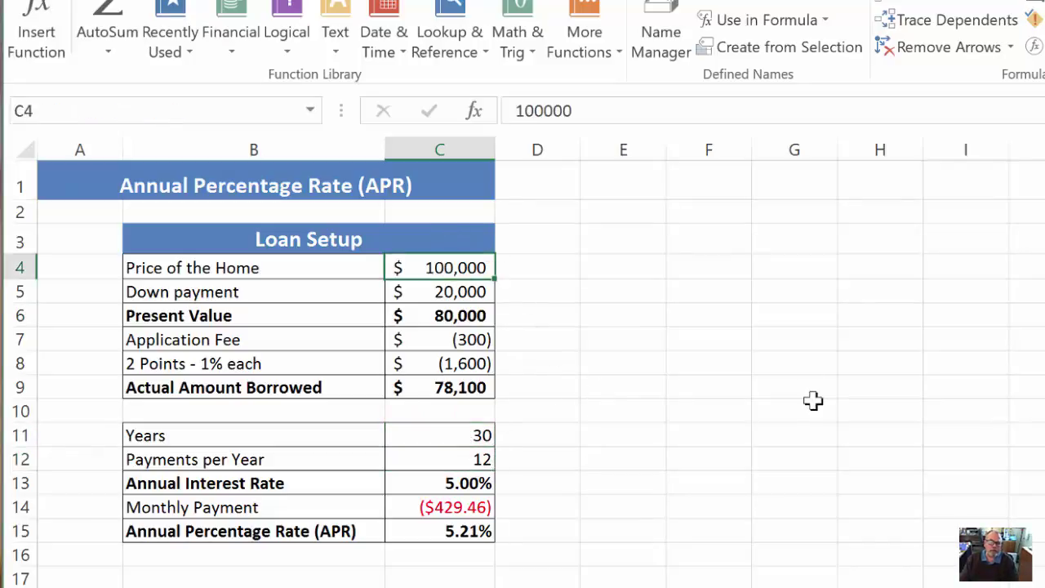
left_click(450, 289)
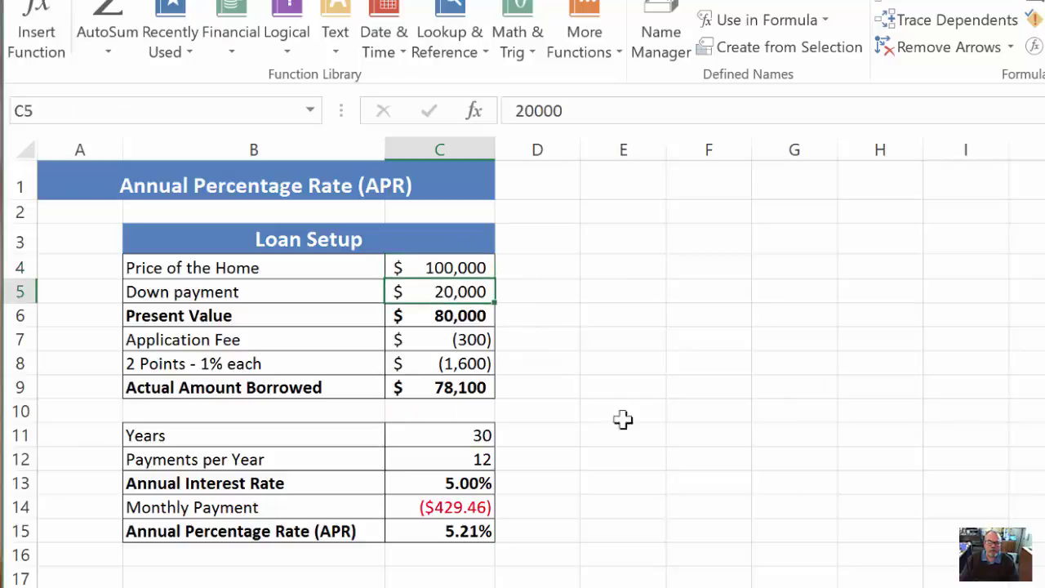
left_click(445, 311)
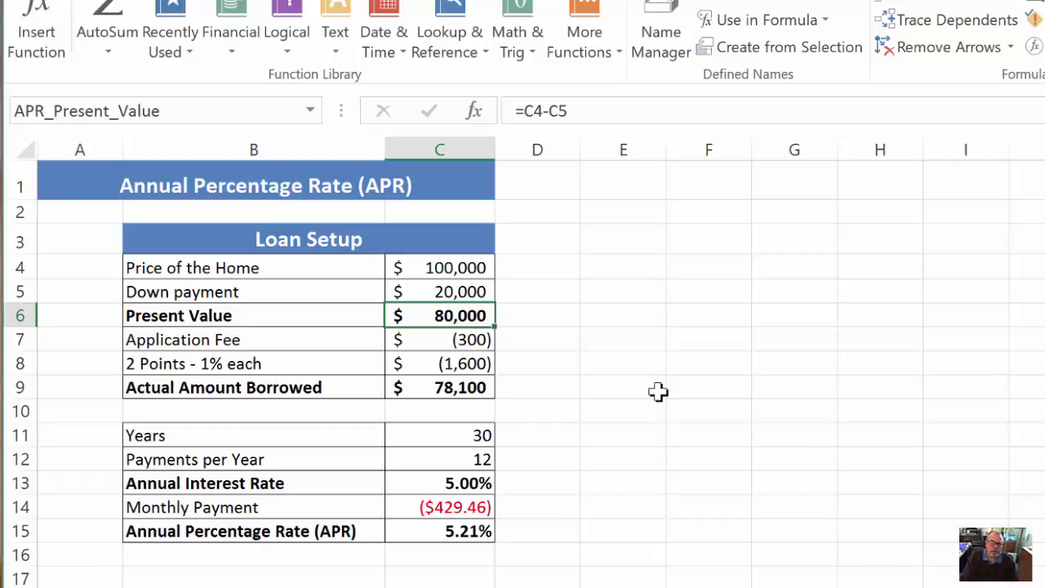
left_click(440, 338)
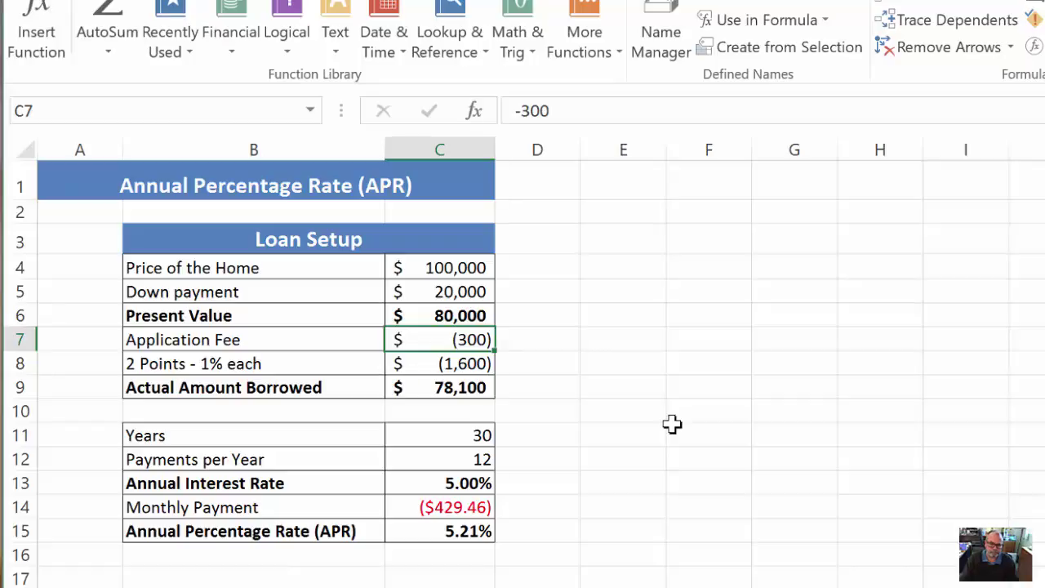
Replace C6 in C8's 2 Points formula with APR_Present_Value, keeping the (1,600) result.
left_click(304, 365)
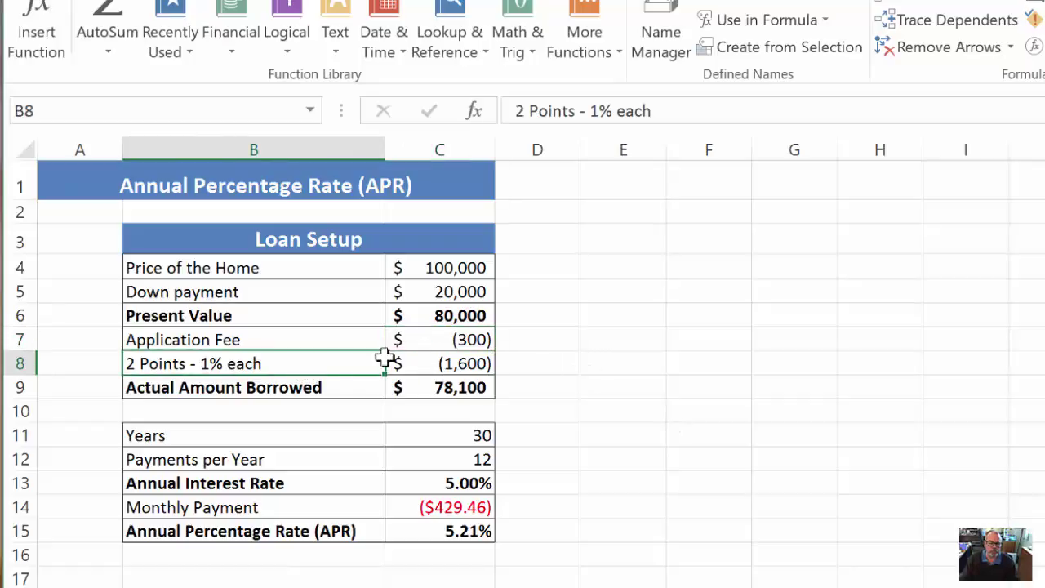
left_click(444, 363)
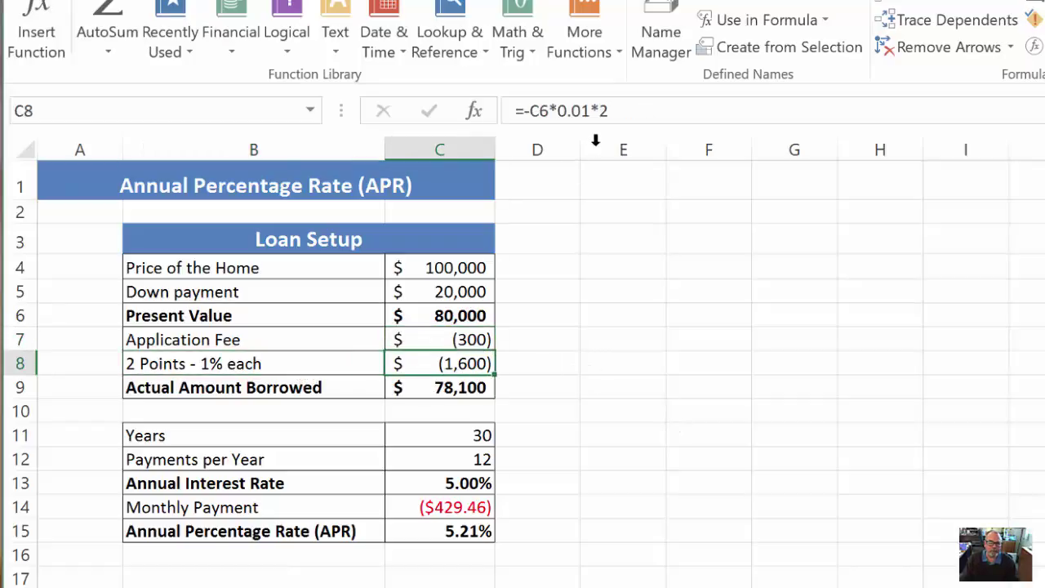
left_click(648, 107)
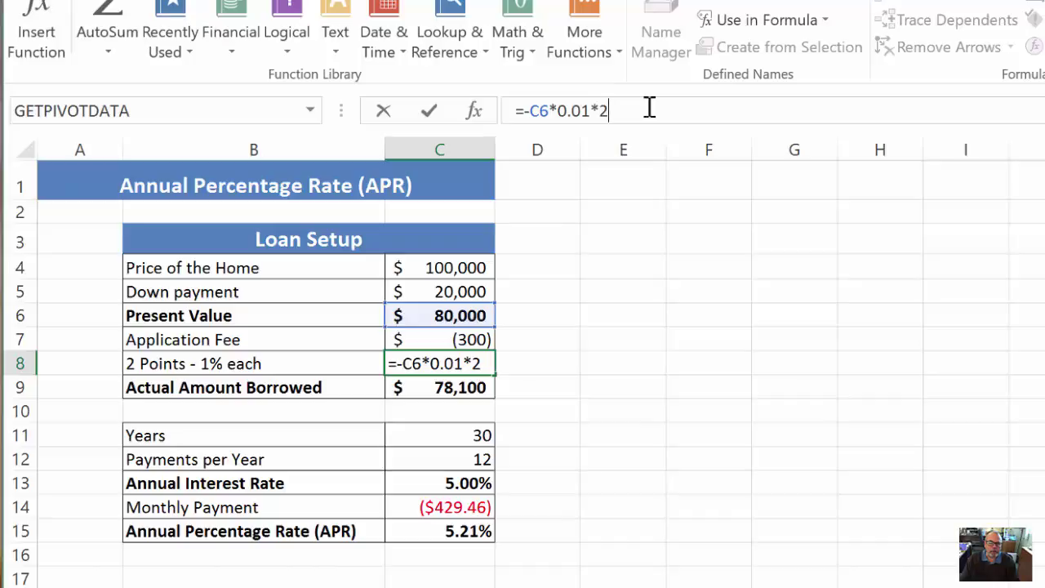
left_click_drag(548, 111, 529, 110)
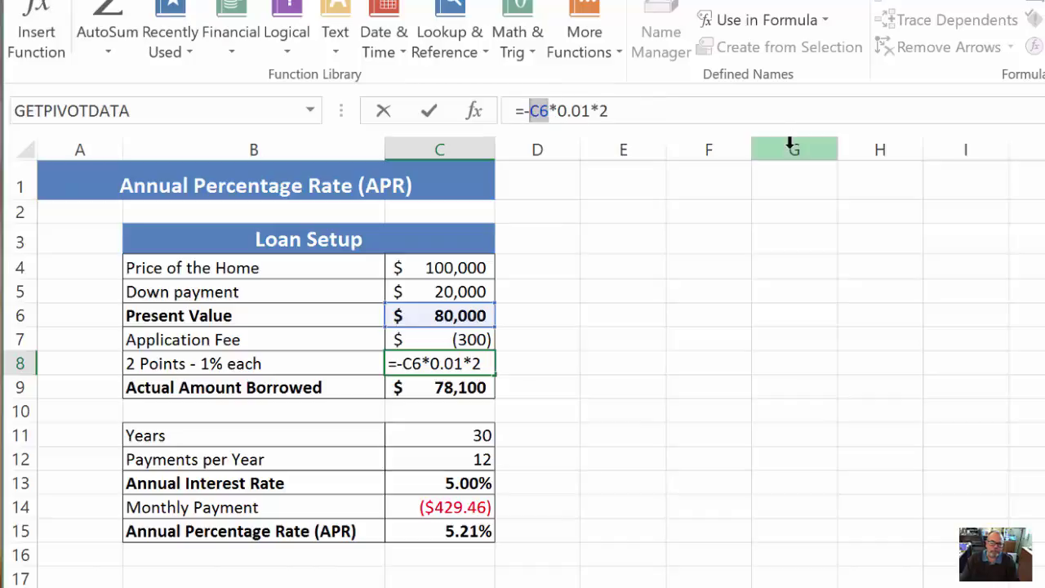
type("P")
key("BackSpace")
type("apr")
key("Down")
key("Down")
key("Down")
key("Down")
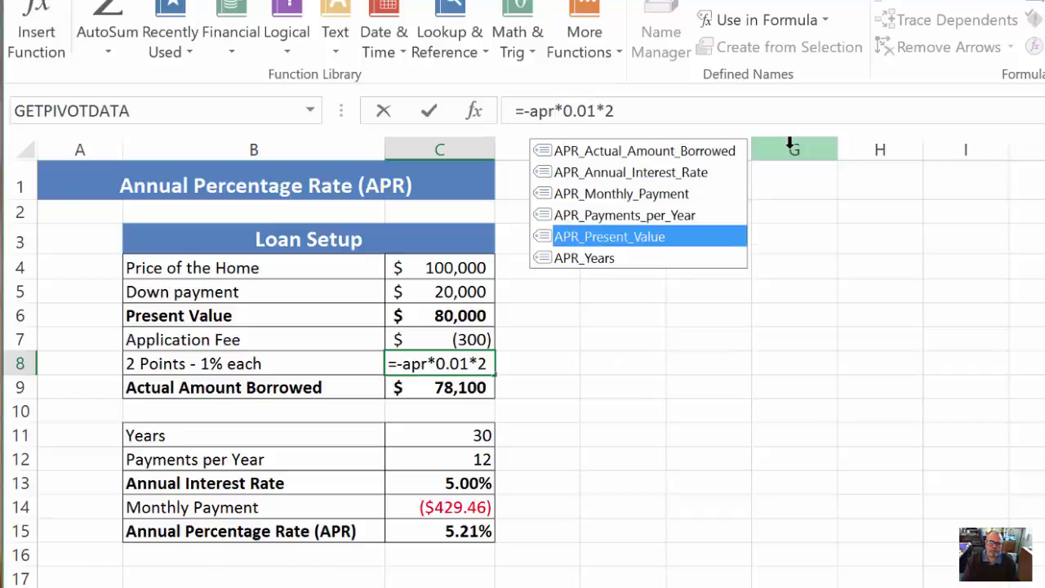
key("Tab")
left_click_drag(684, 111, 716, 111)
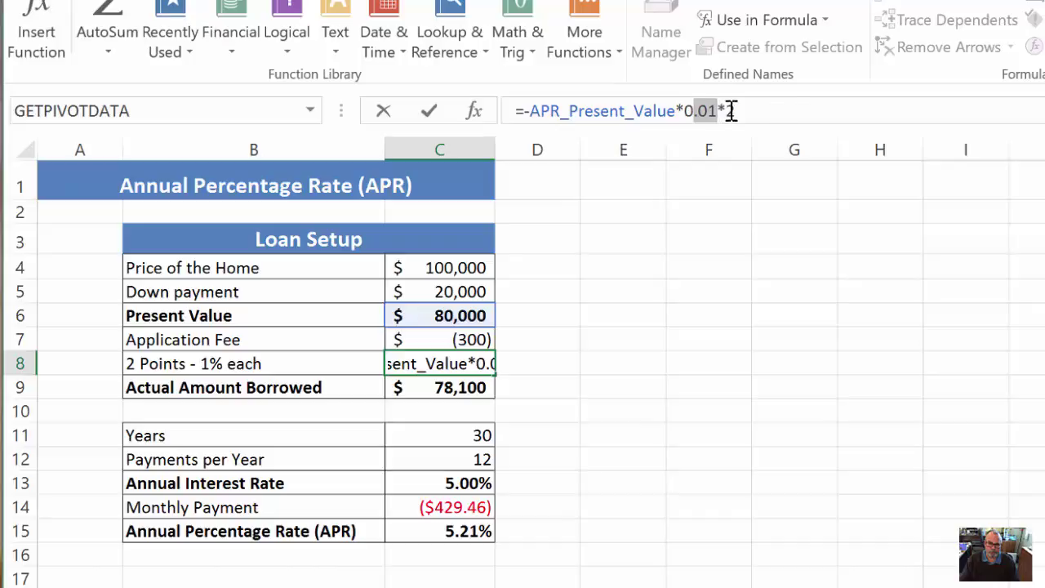
left_click(770, 107)
key("Return")
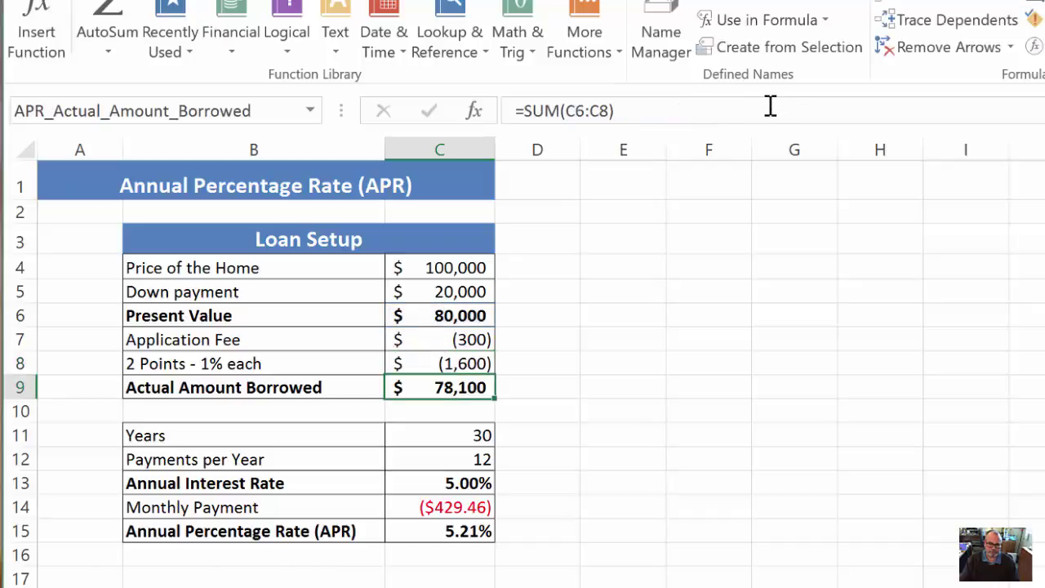
left_click(417, 366)
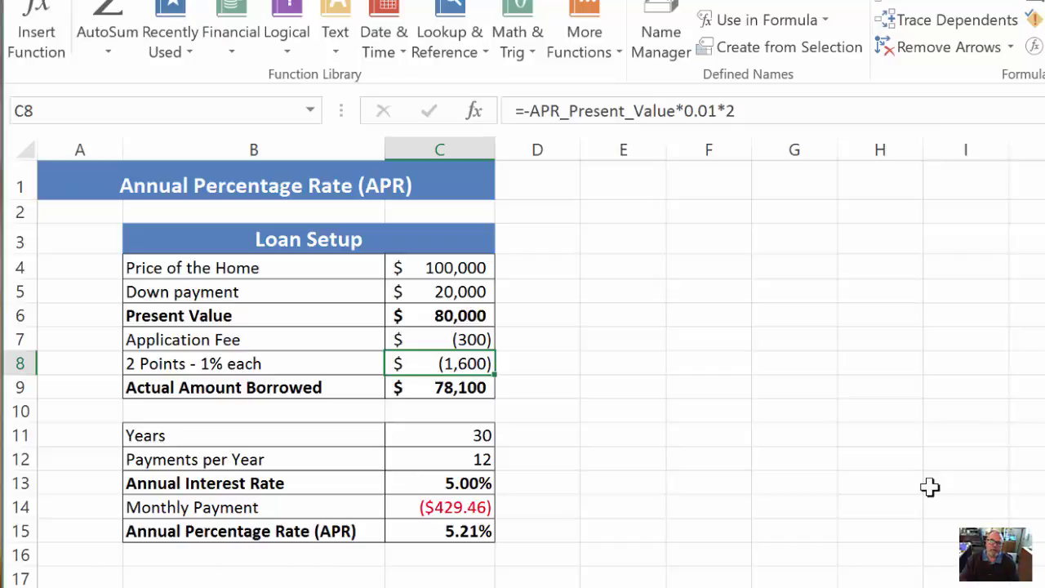
left_click_drag(483, 340, 480, 369)
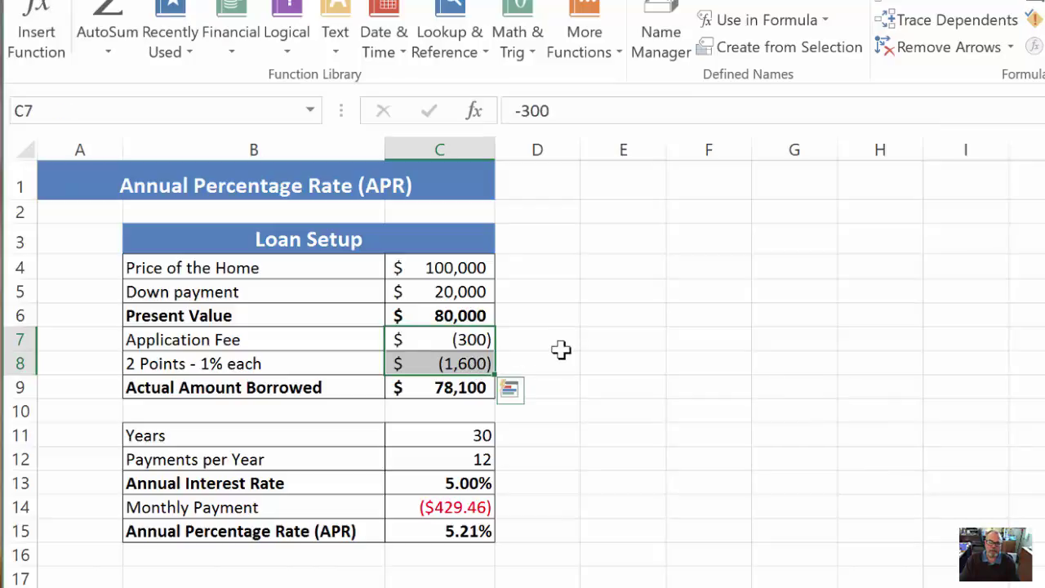
left_click(480, 315)
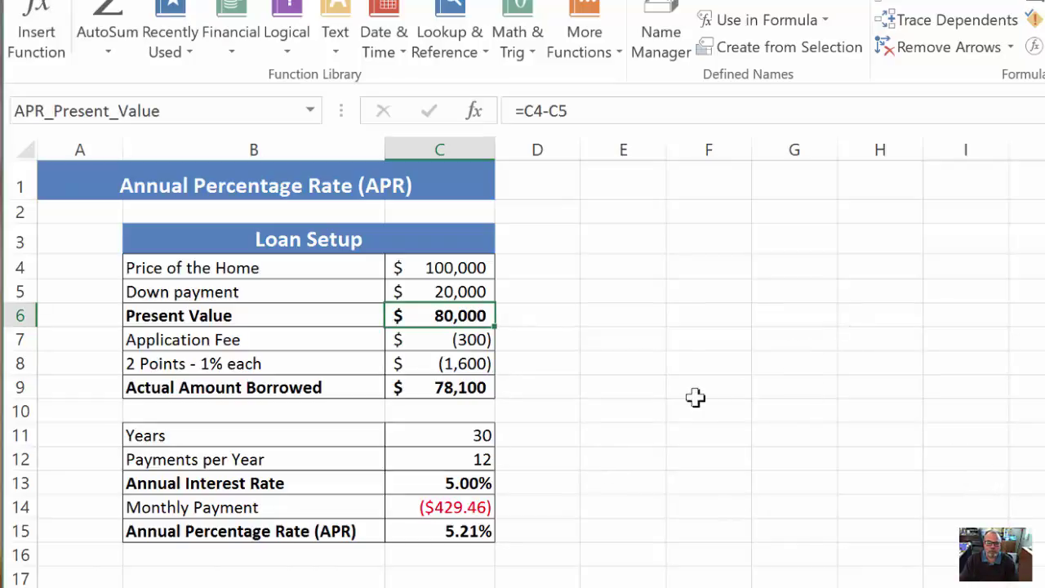
left_click(441, 389)
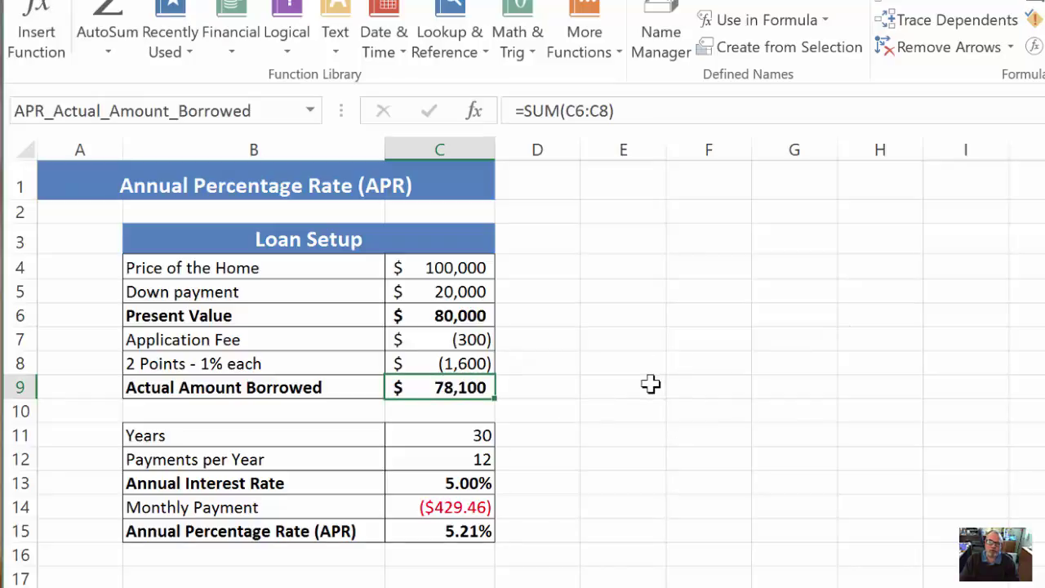
left_click_drag(473, 342, 448, 359)
left_click(455, 312)
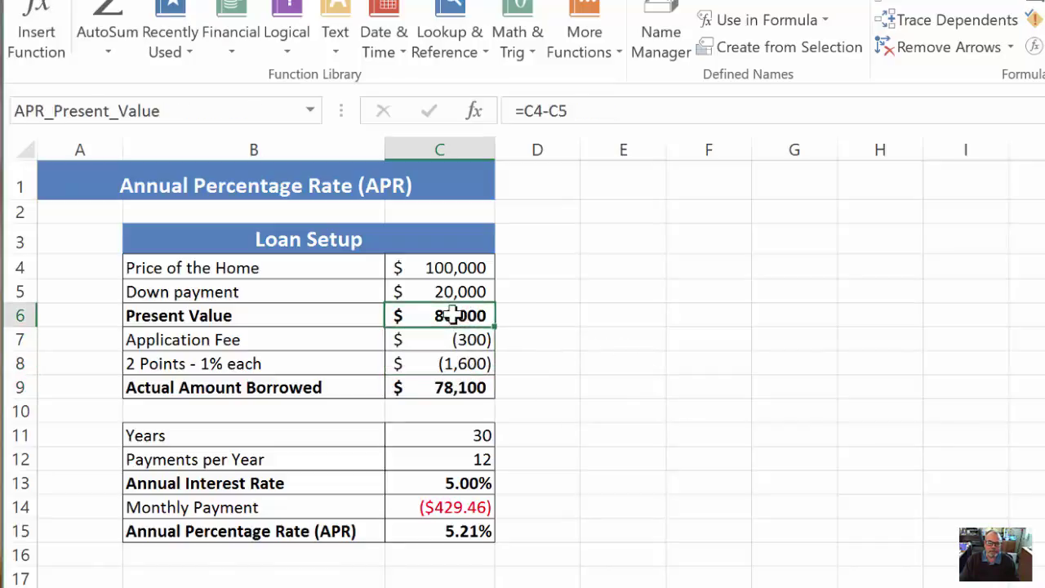
left_click(483, 391)
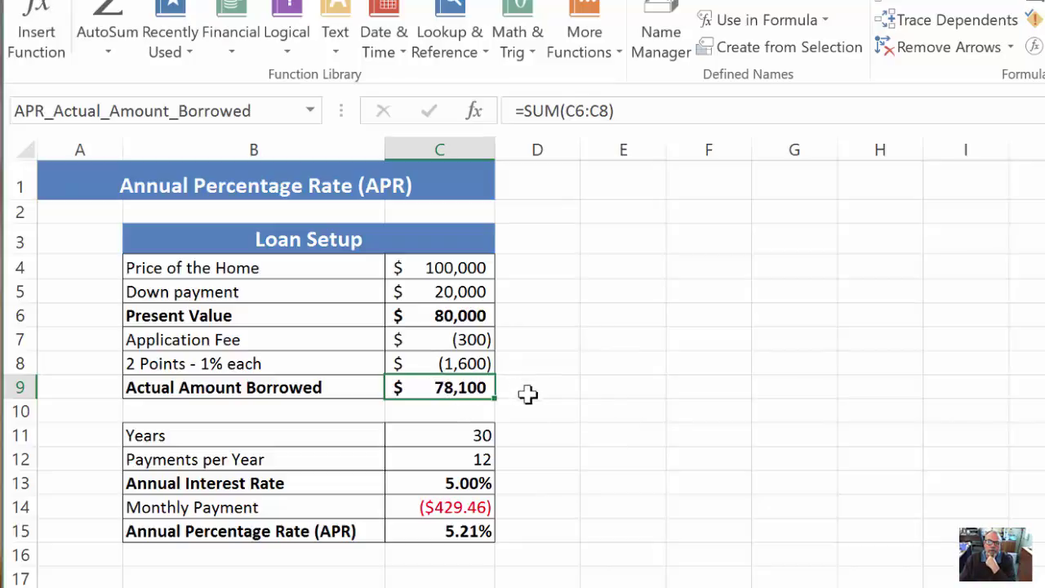
left_click(457, 434)
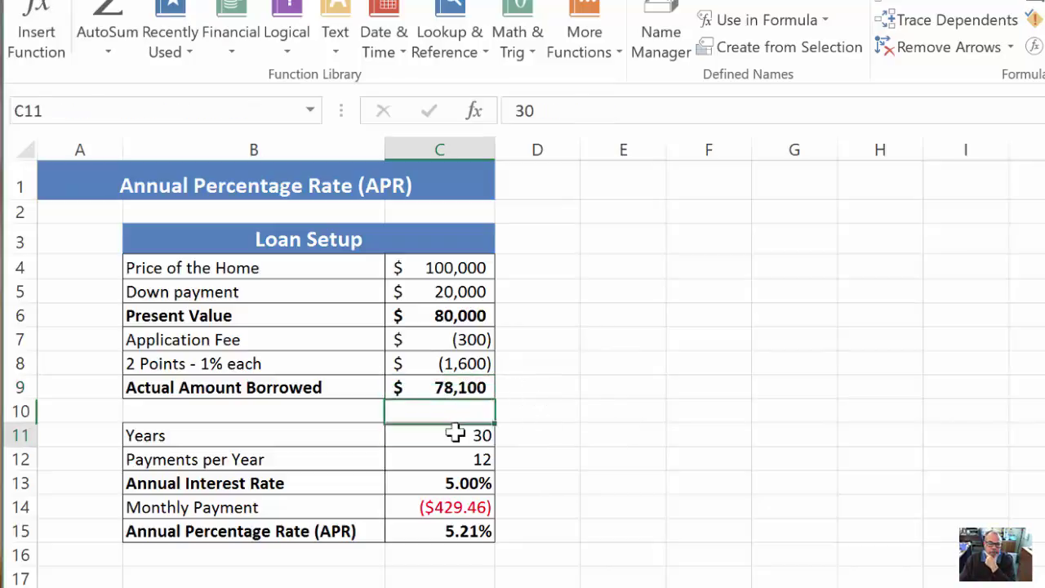
left_click(454, 462)
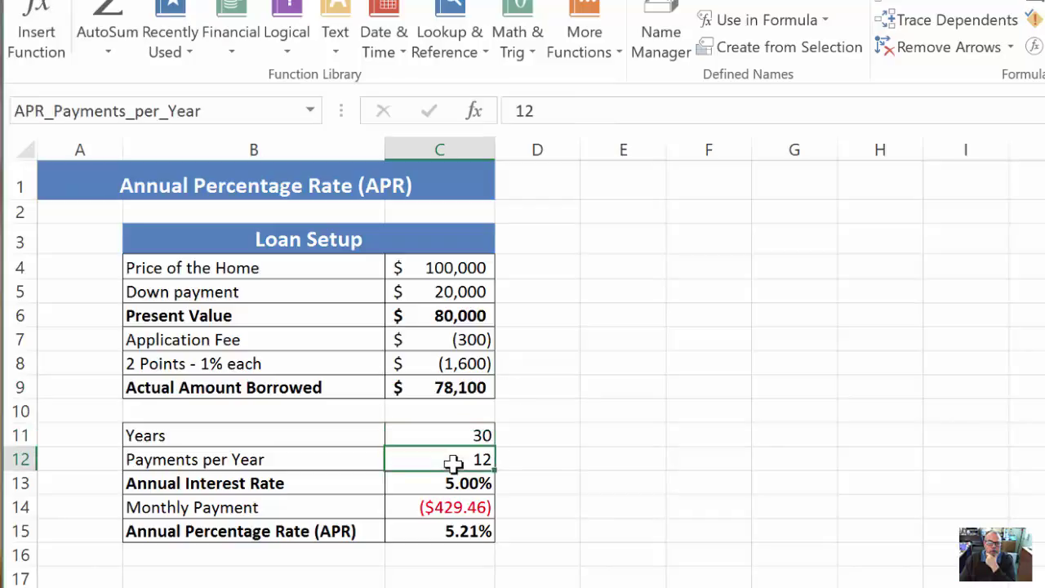
left_click(451, 482)
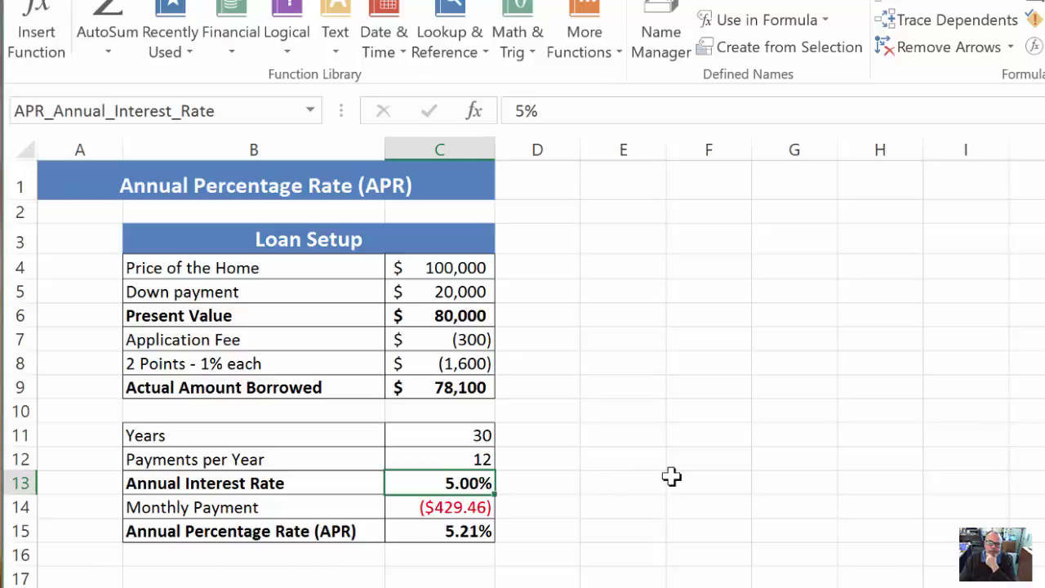
left_click(453, 505)
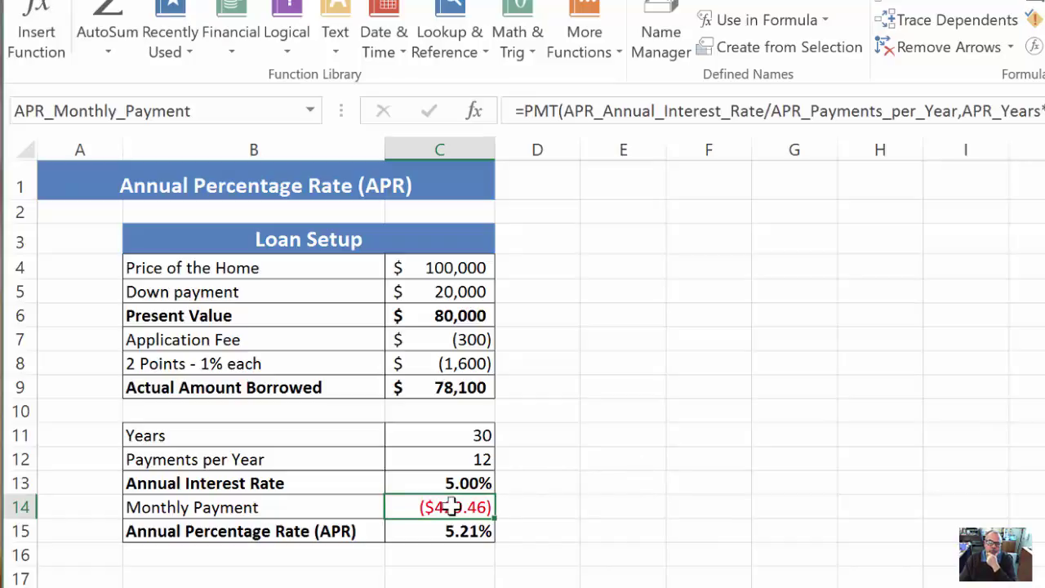
left_click(459, 315)
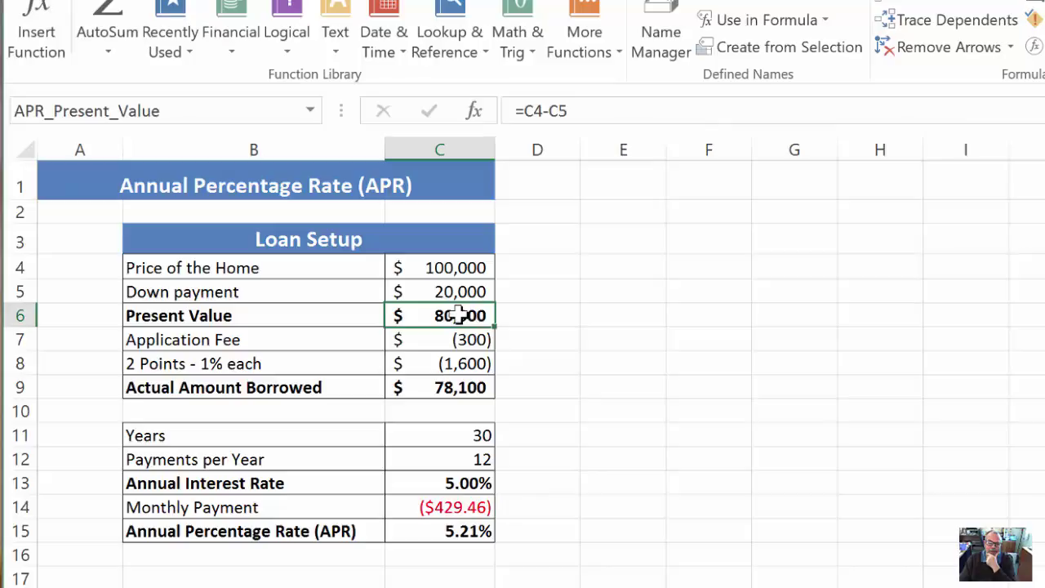
left_click(475, 386)
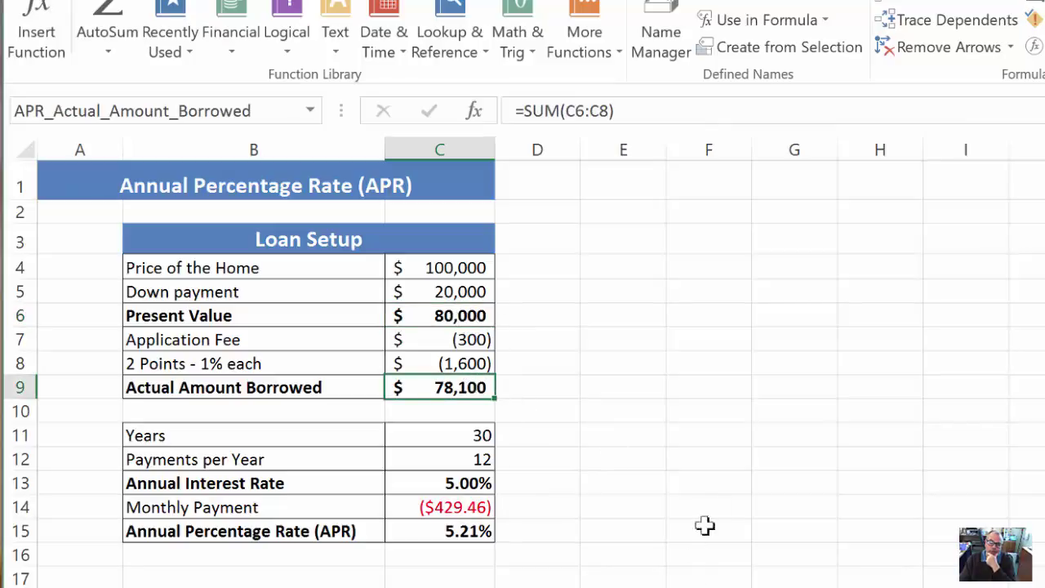
left_click_drag(490, 335, 485, 361)
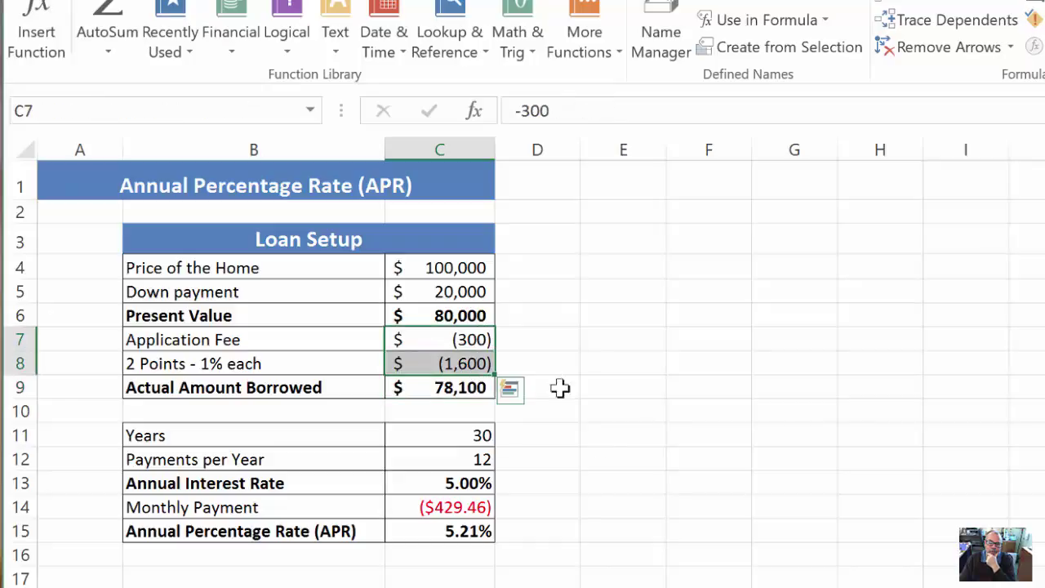
left_click(607, 463)
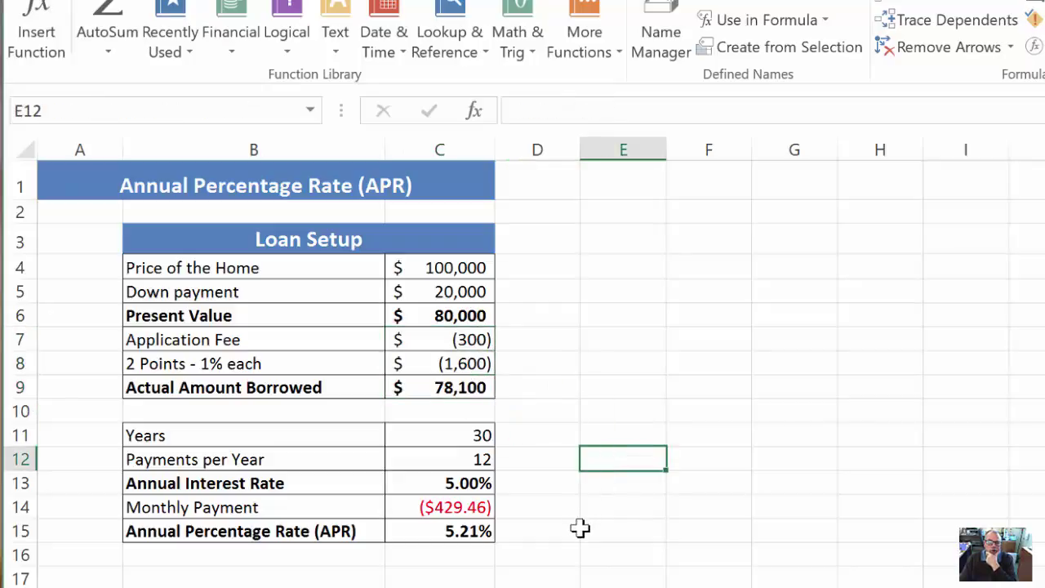
left_click(268, 529)
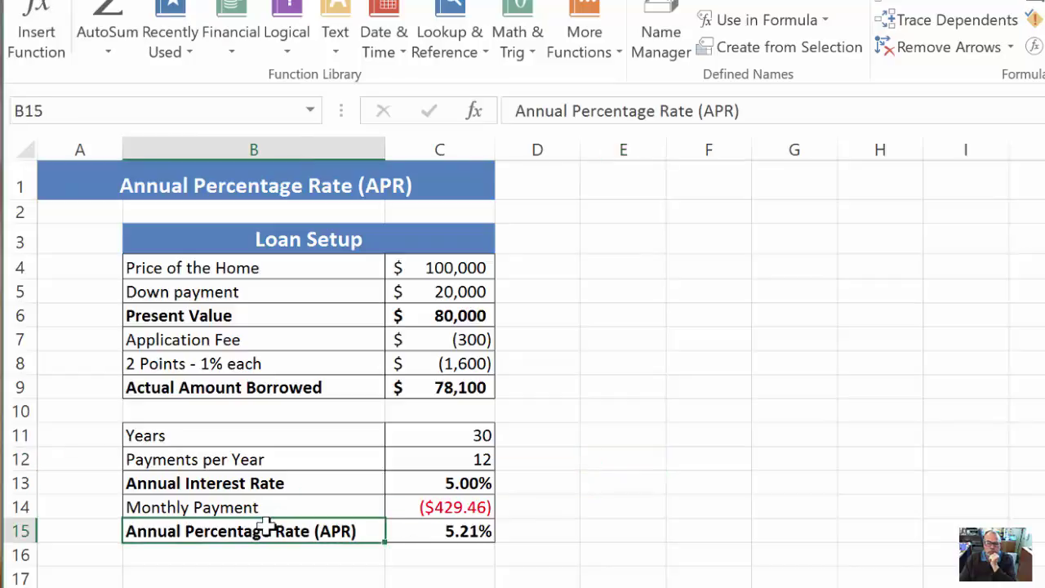
left_click(462, 527)
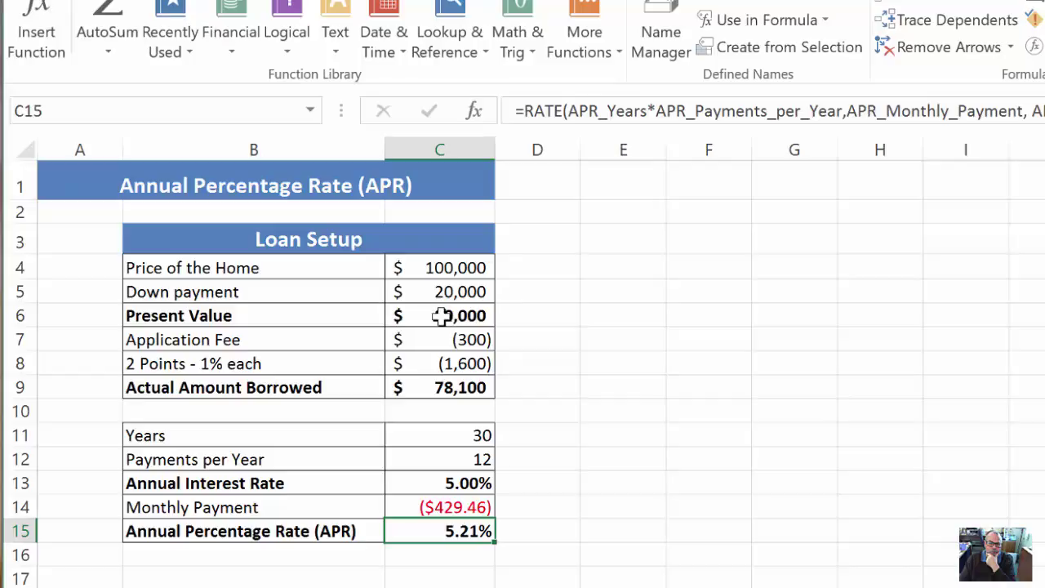
key("F2")
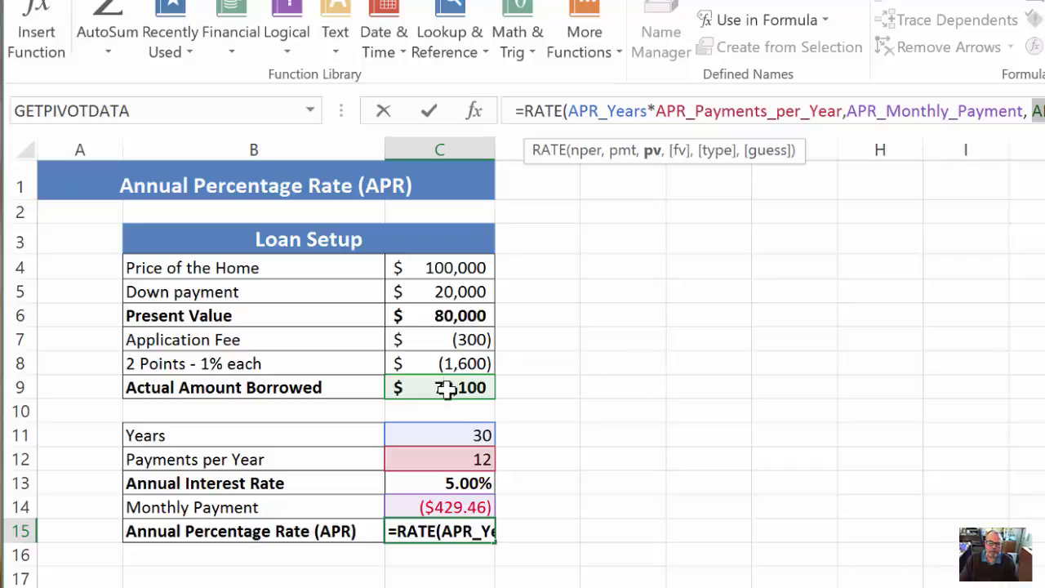
left_click(472, 498)
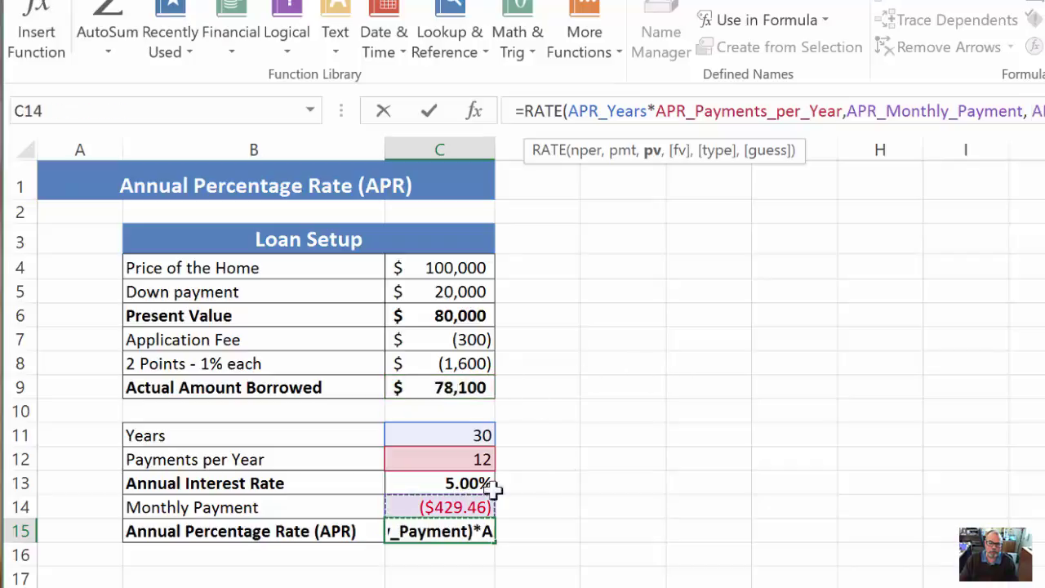
key("ctrl+Return")
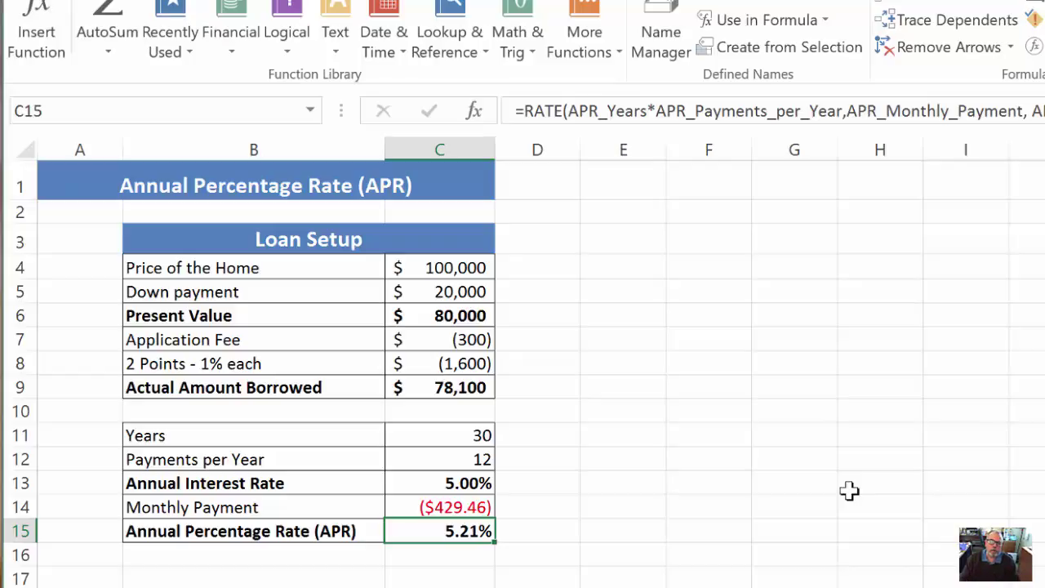
left_click(435, 346)
left_click_drag(434, 349, 433, 356)
left_click(410, 387)
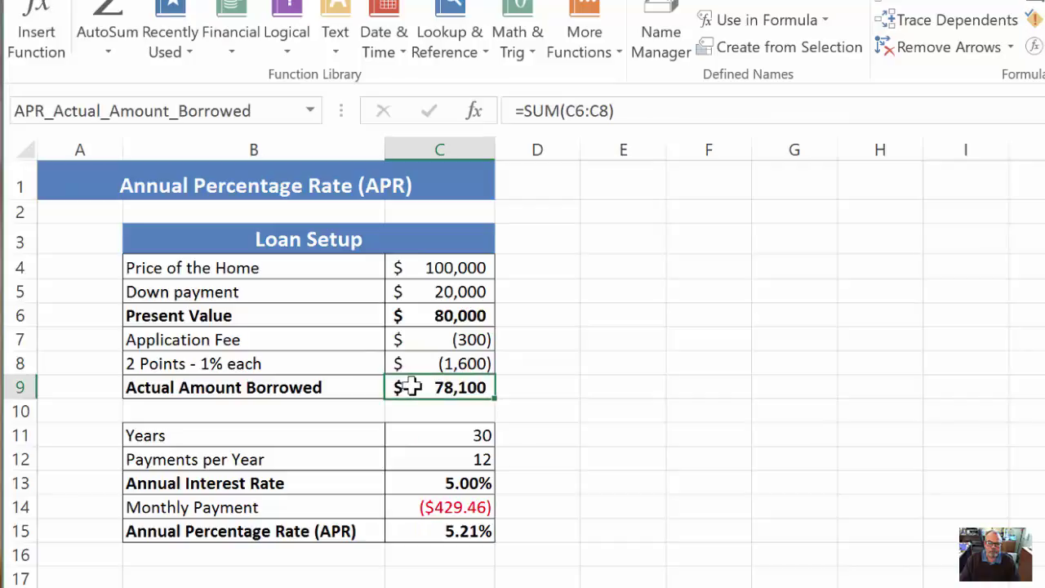
left_click(443, 341)
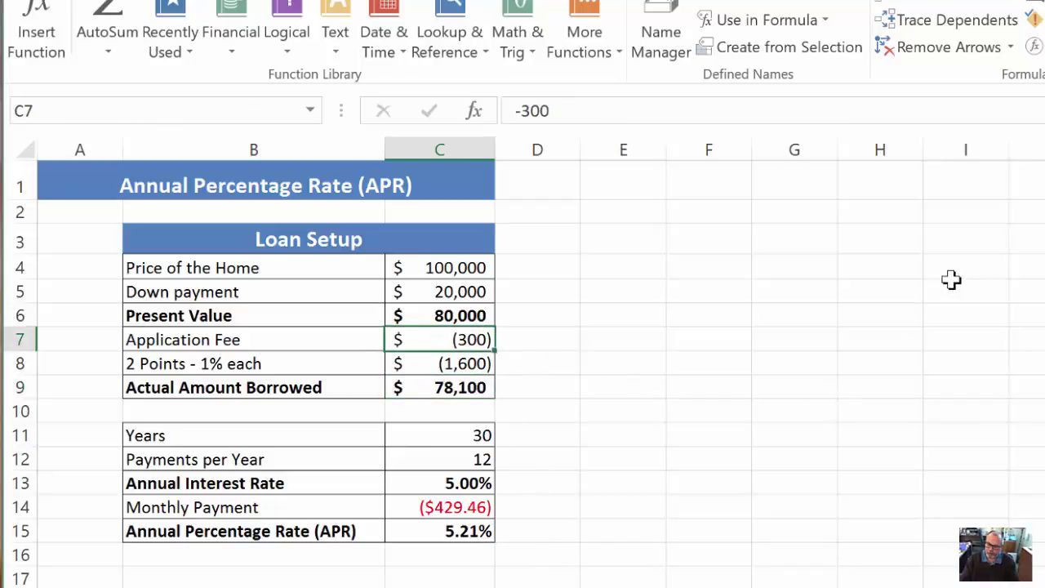
type("-500")
key("Return")
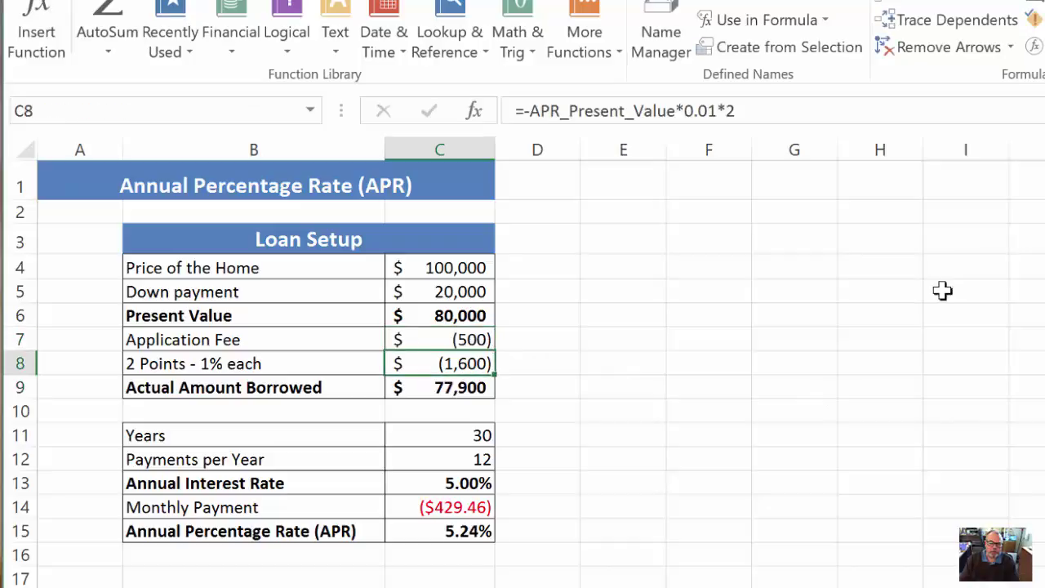
left_click(450, 532)
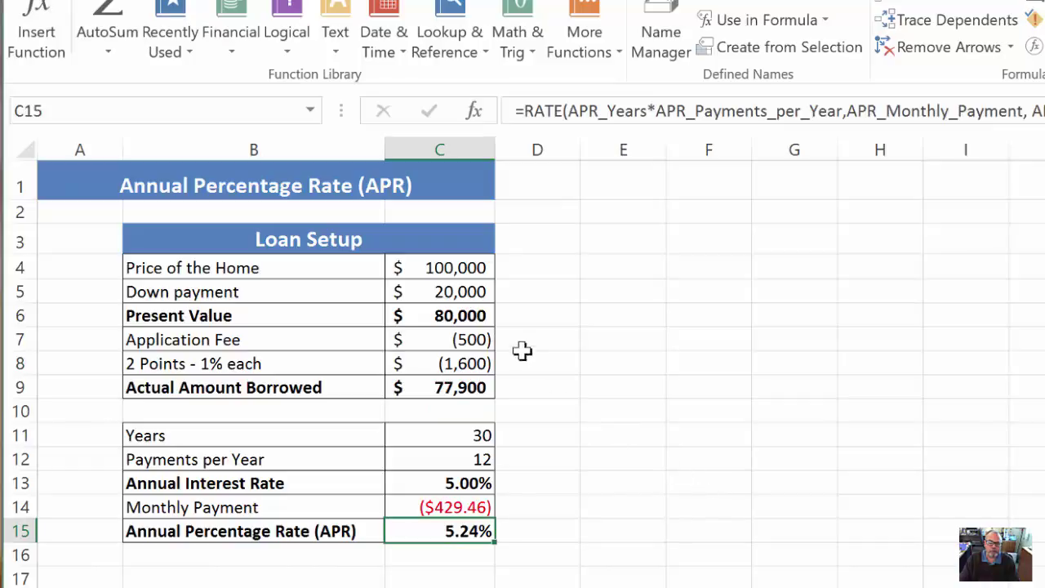
left_click(483, 341)
type("-300")
key("ctrl+Return")
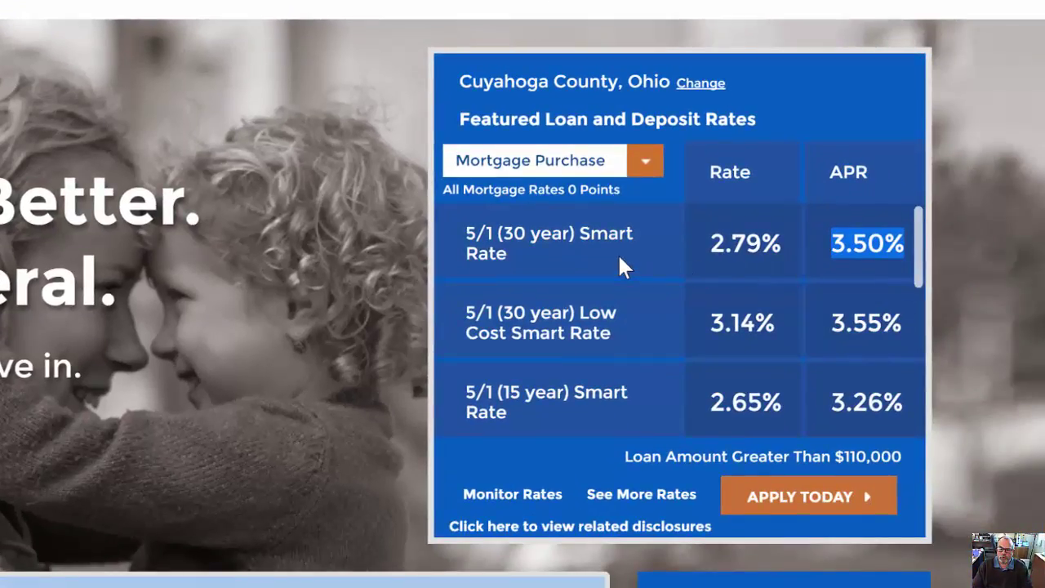
left_click(834, 243)
left_click_drag(854, 242, 906, 249)
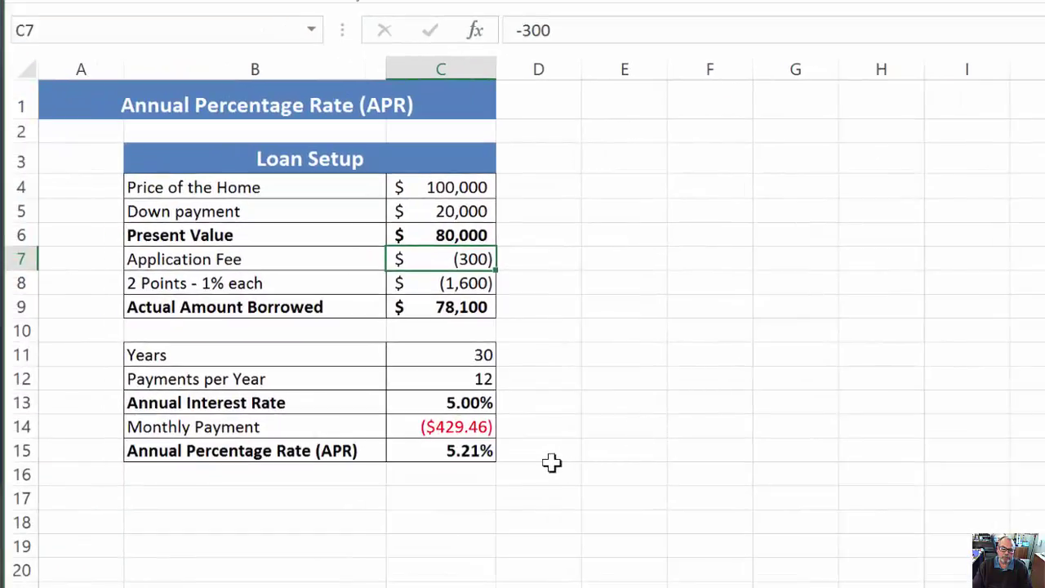
left_click(457, 450)
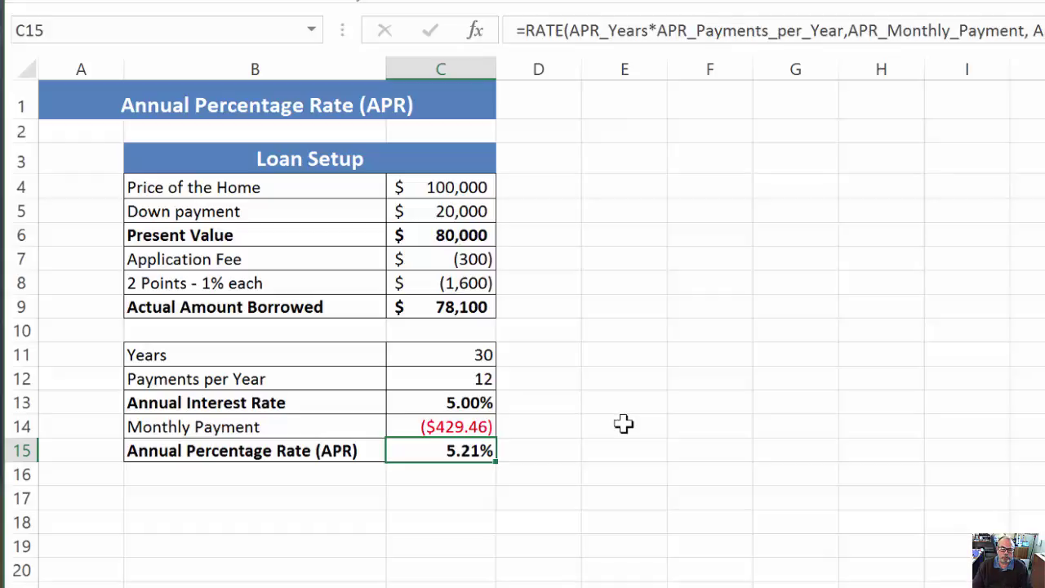
left_click(327, 451)
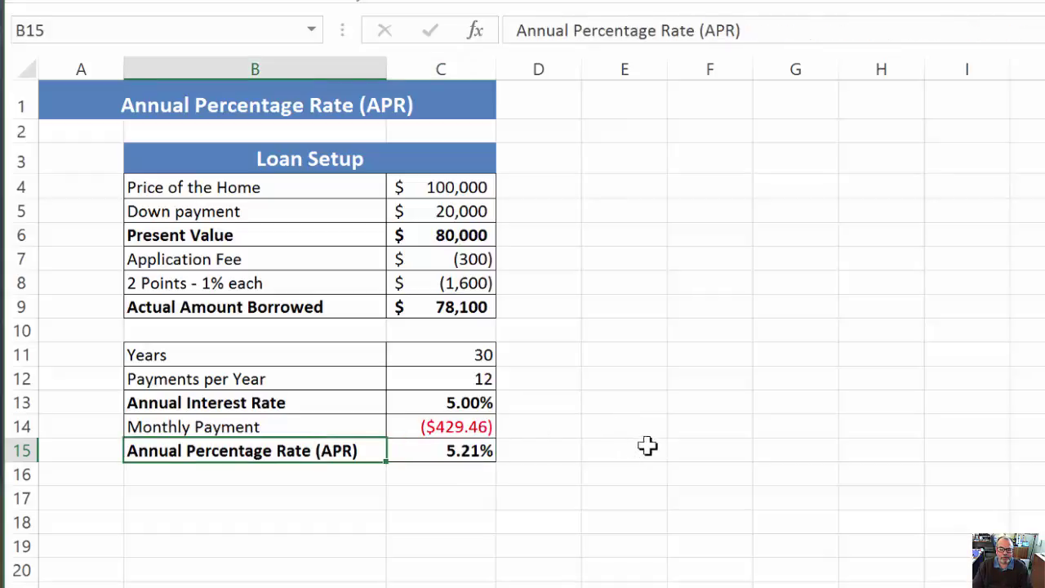
left_click(432, 453)
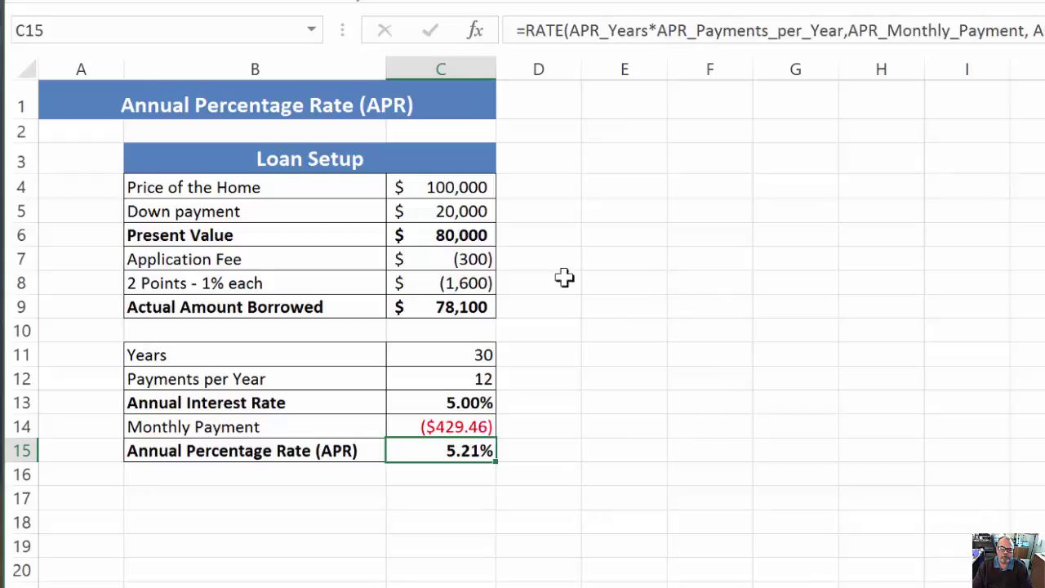
left_click_drag(182, 264, 417, 283)
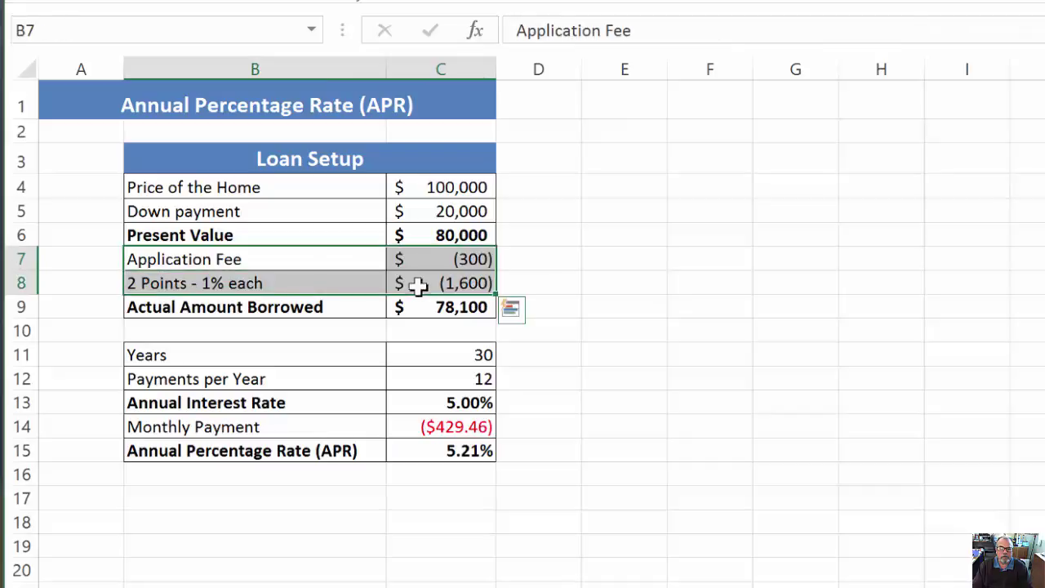